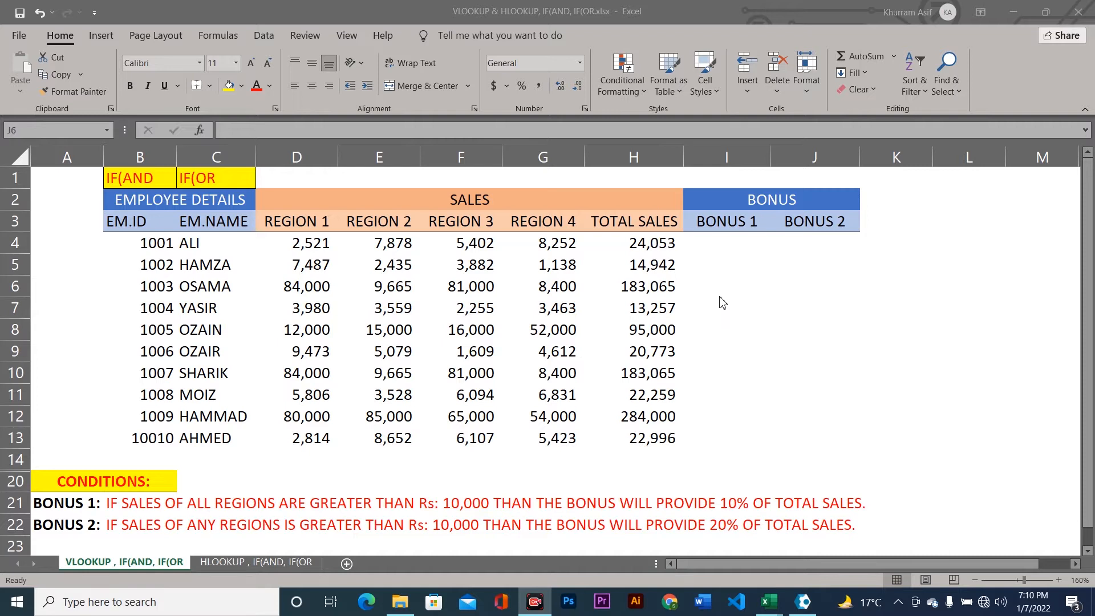
Review the Bonus 1 condition in row 21 against the first employee's regional and total sales in row 4
click(65, 511)
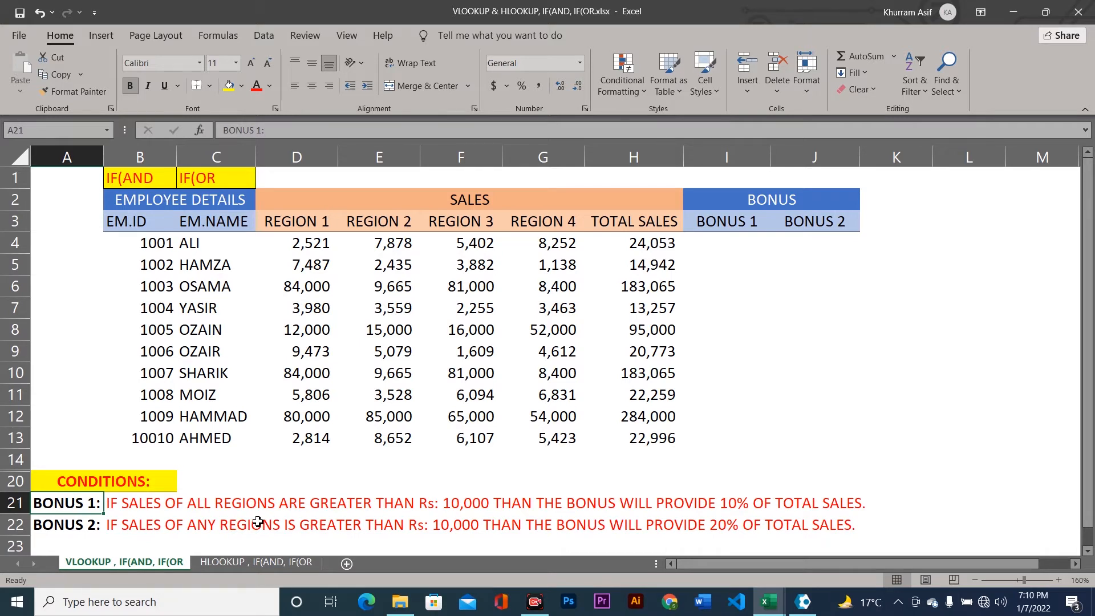
click(350, 502)
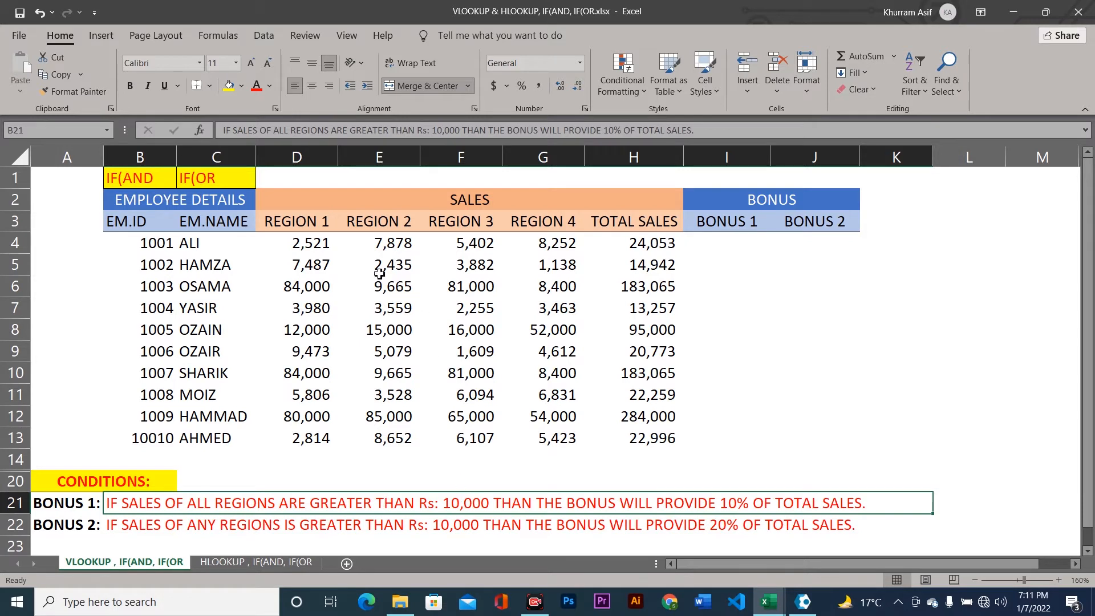
click(312, 243)
click(376, 243)
click(462, 243)
click(551, 245)
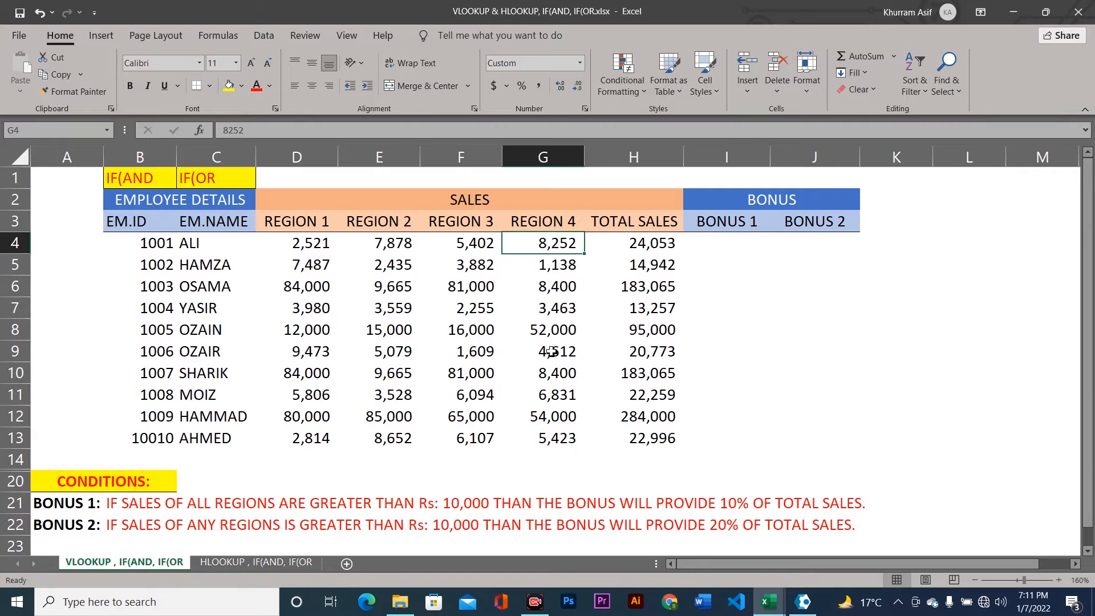
click(727, 503)
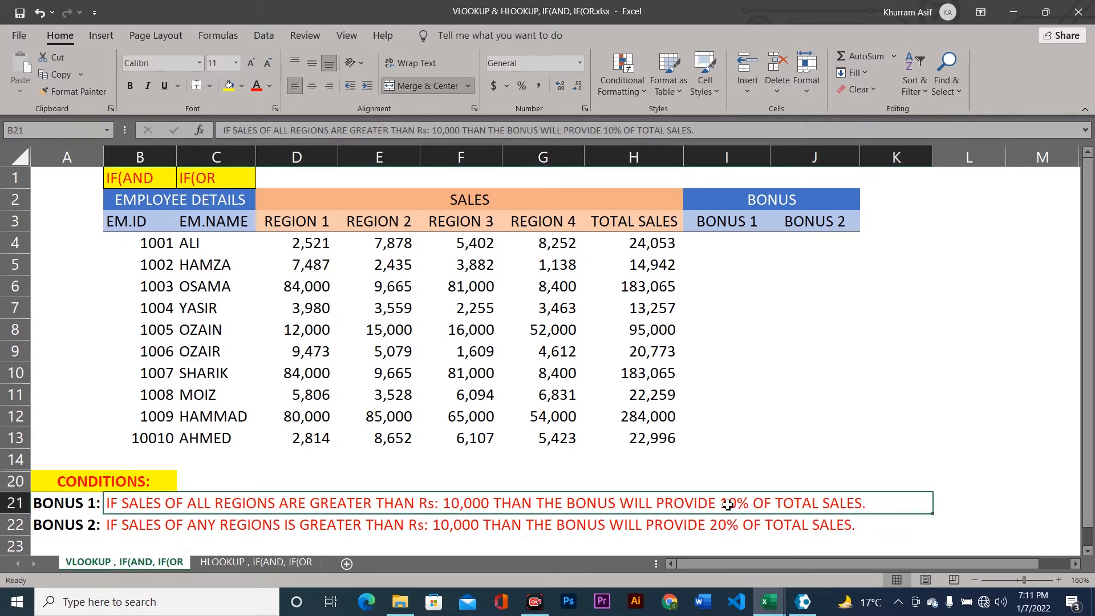
click(649, 241)
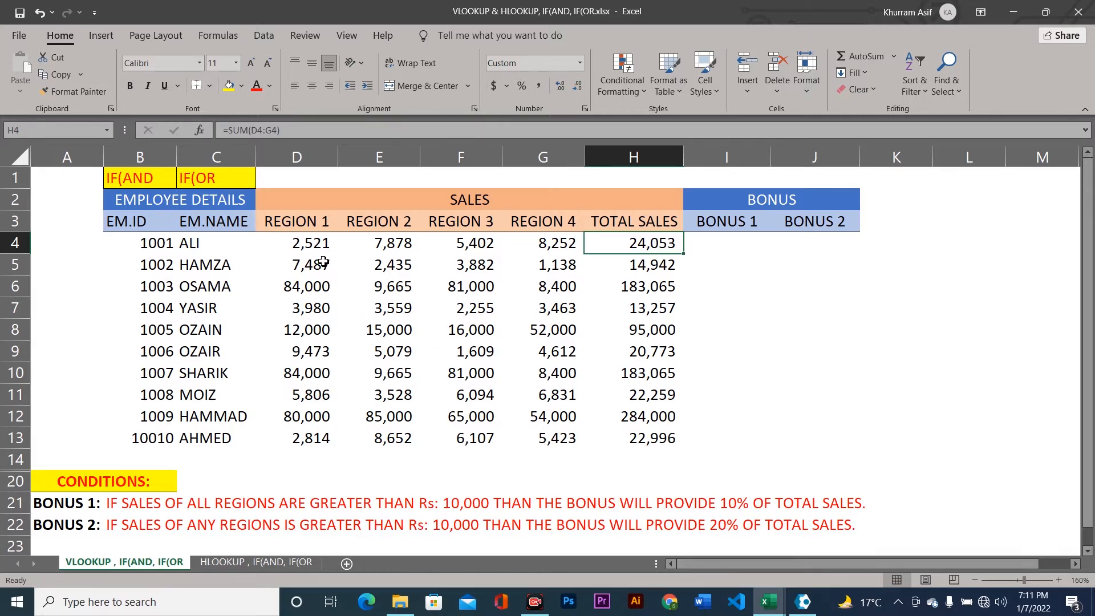
click(308, 245)
click(402, 245)
click(458, 244)
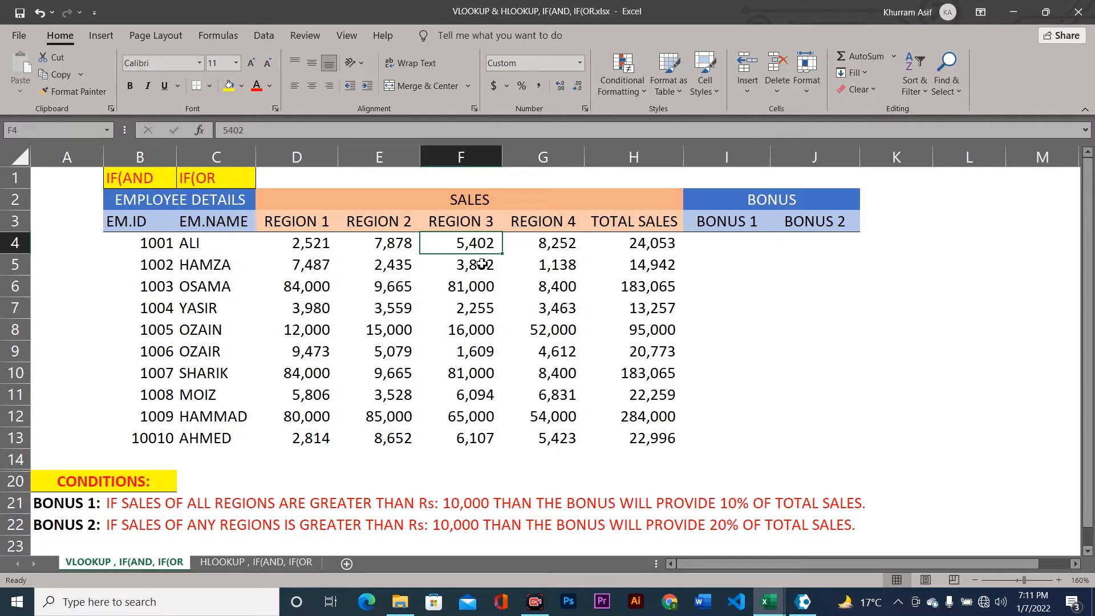
Start an IF formula with a nested AND in Bonus 1 cell I4, with D4>10000 as the first condition
click(745, 249)
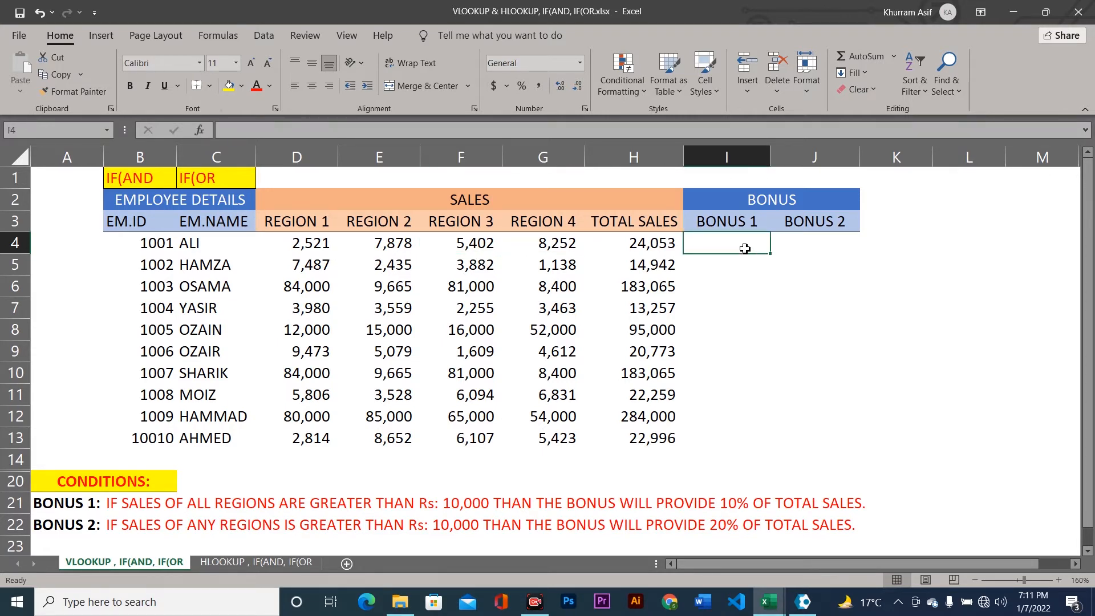
text(=IF)
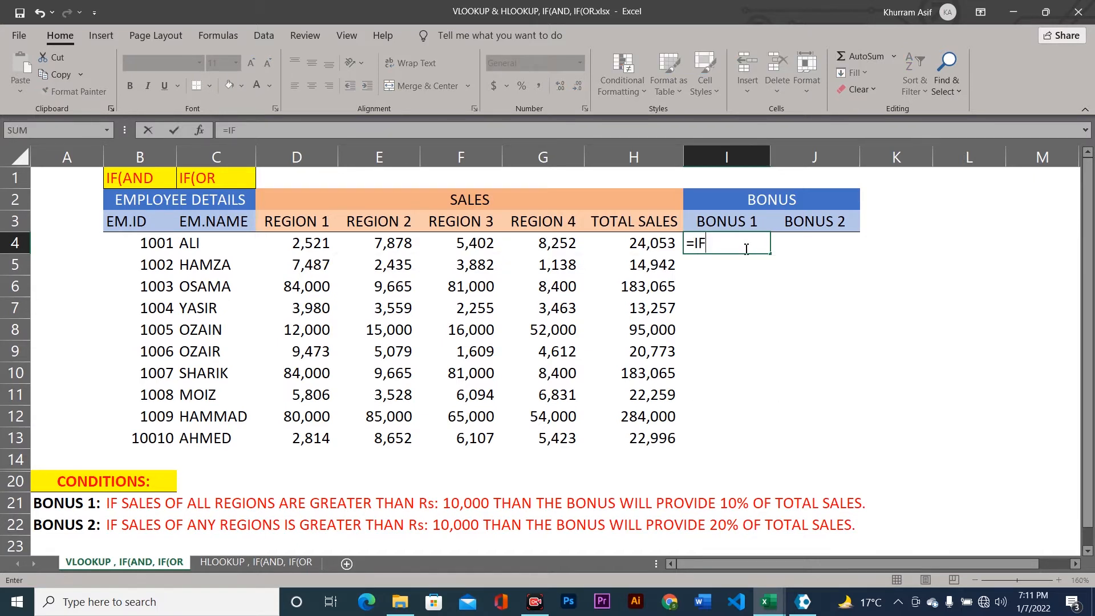
text(()
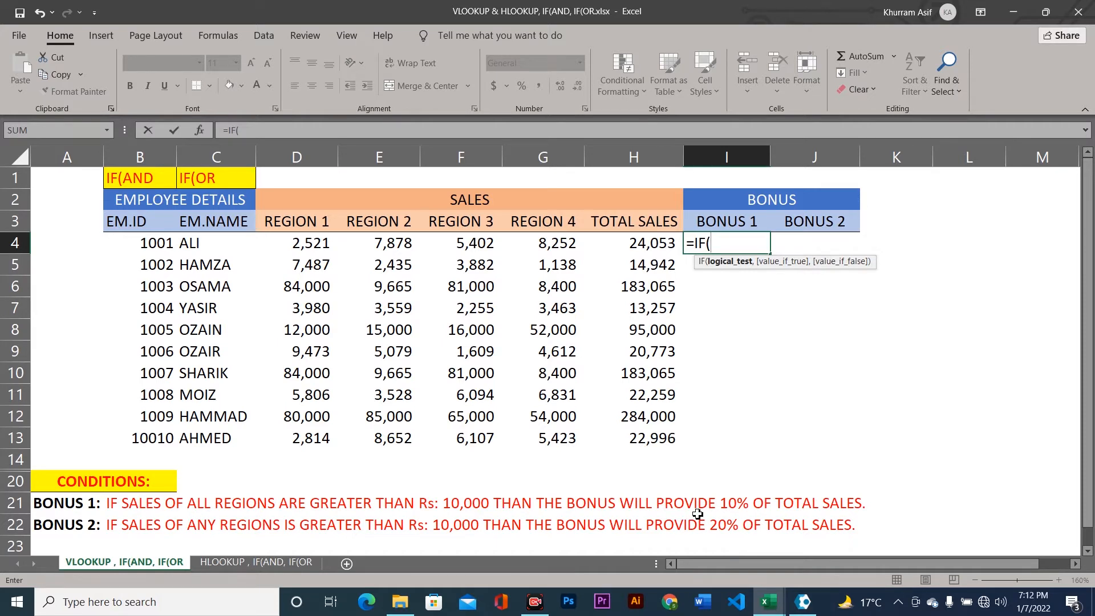
text(and)
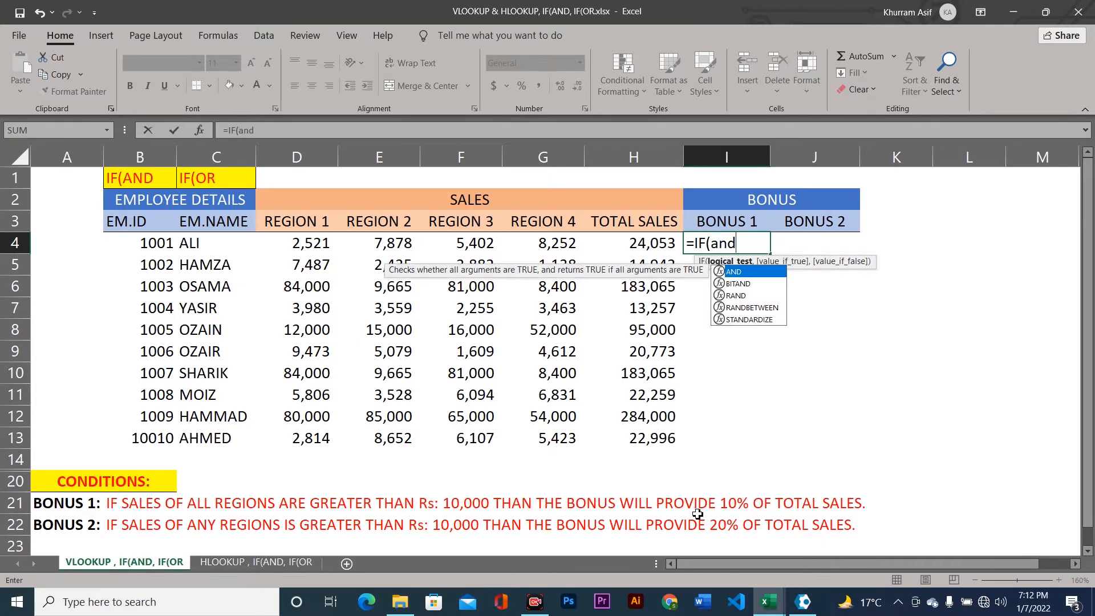
key(Tab)
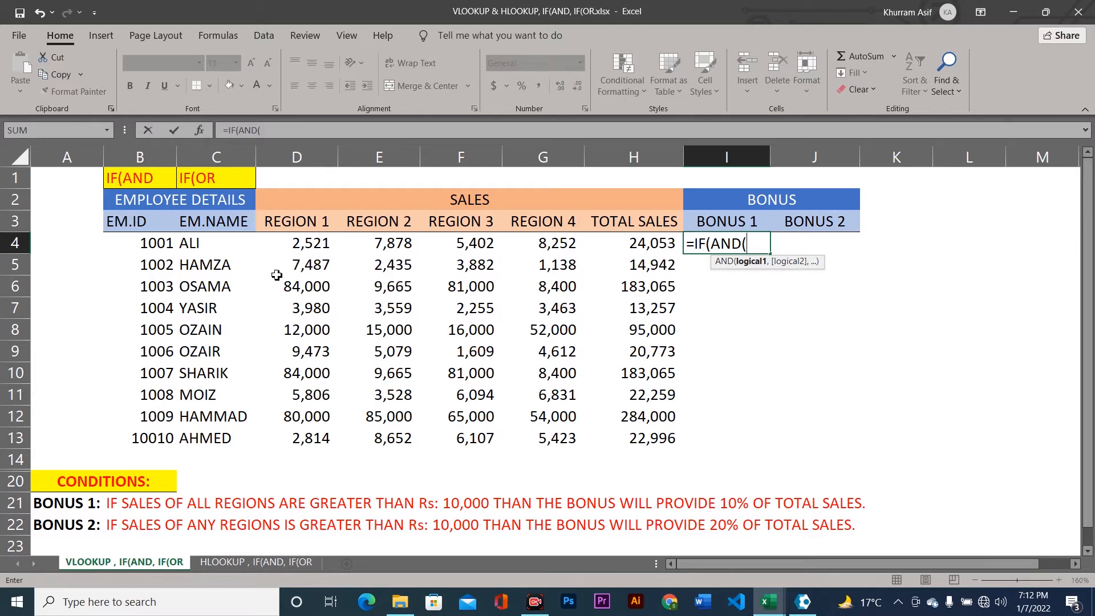
click(284, 244)
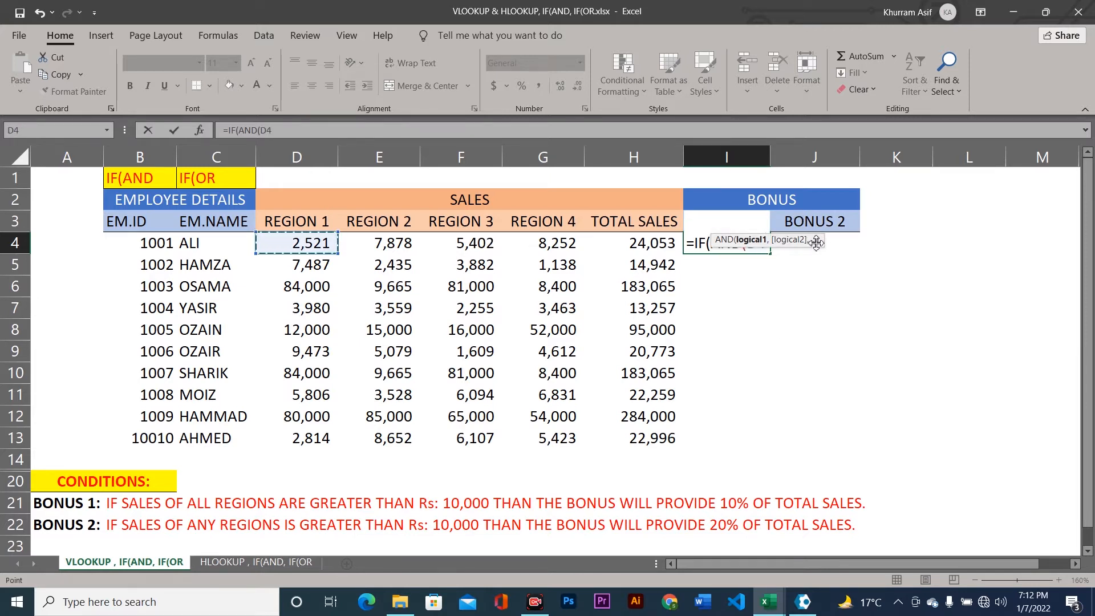
drag(816, 240, 817, 270)
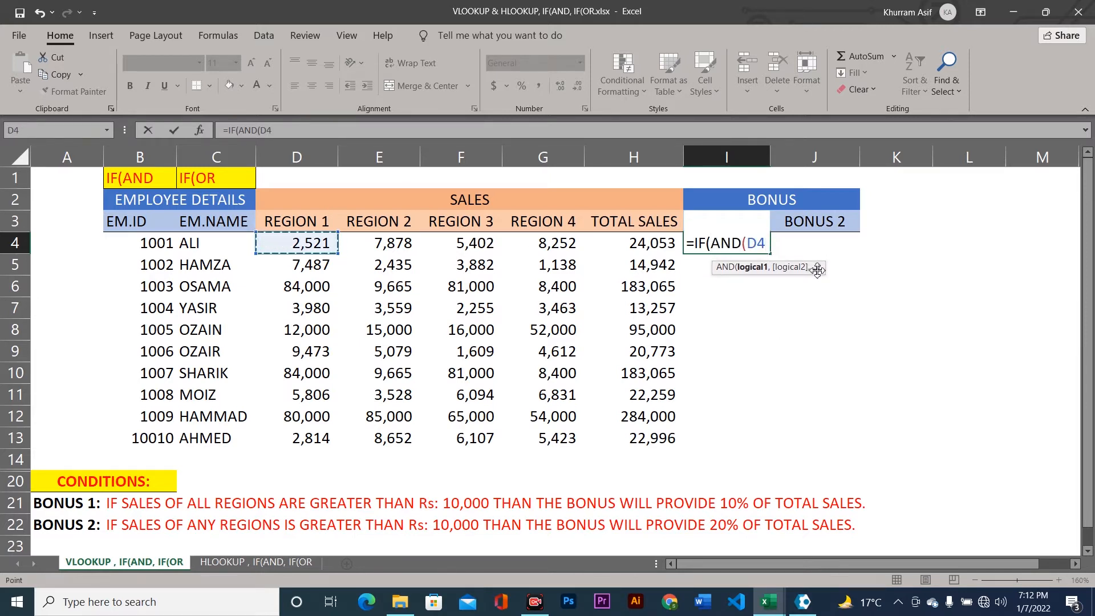
text(>)
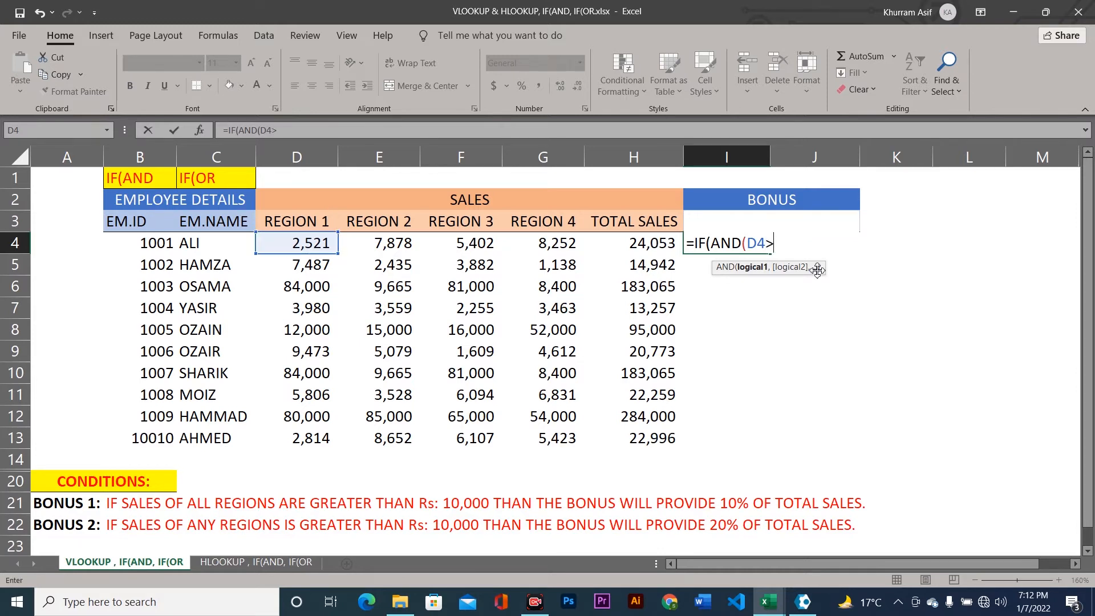
text(10000,)
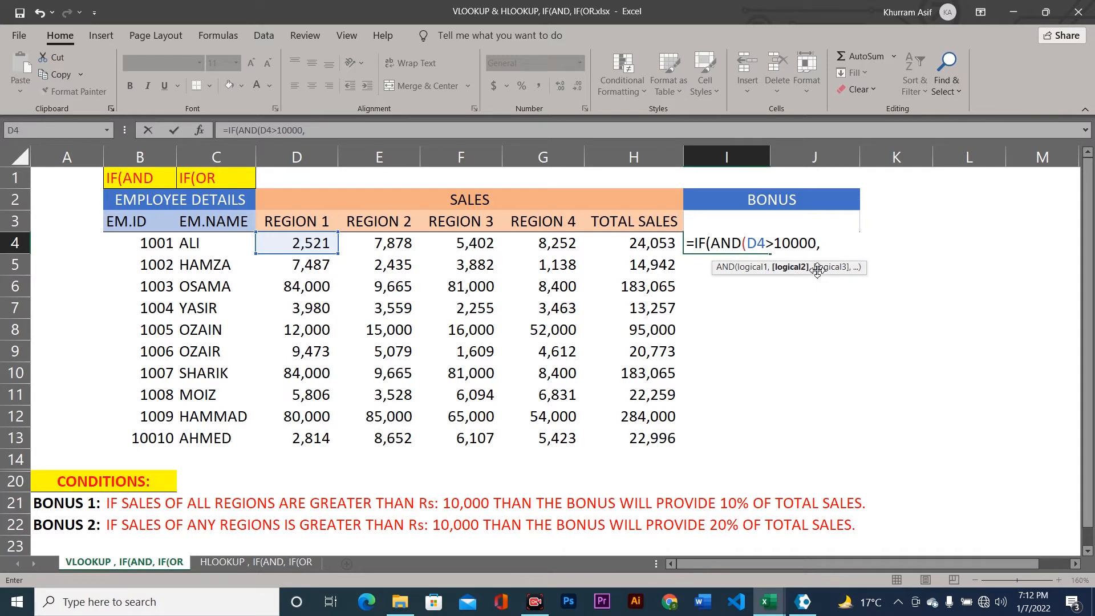
Add E4>10000 as the second AND condition in the I4 formula, followed by a comma
click(371, 249)
text(>10000)
key(Return)
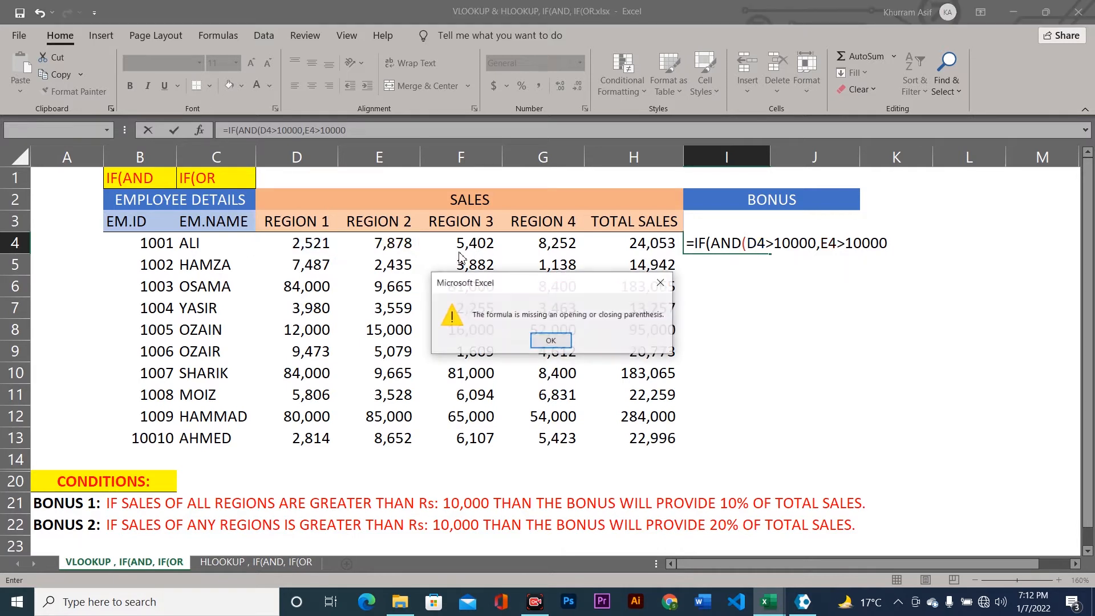
click(550, 340)
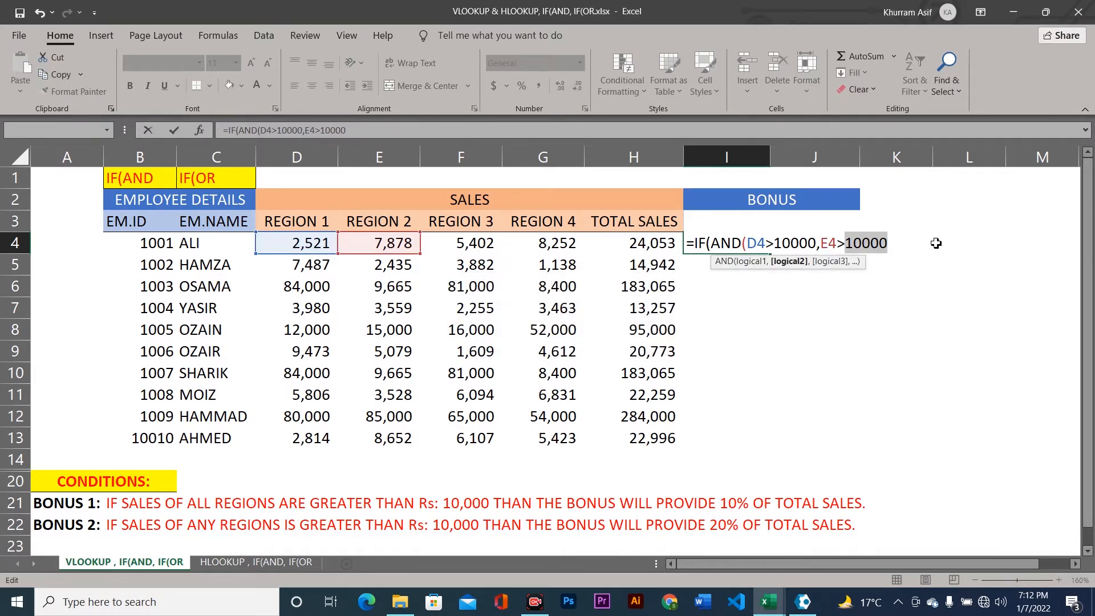
click(900, 246)
text(,)
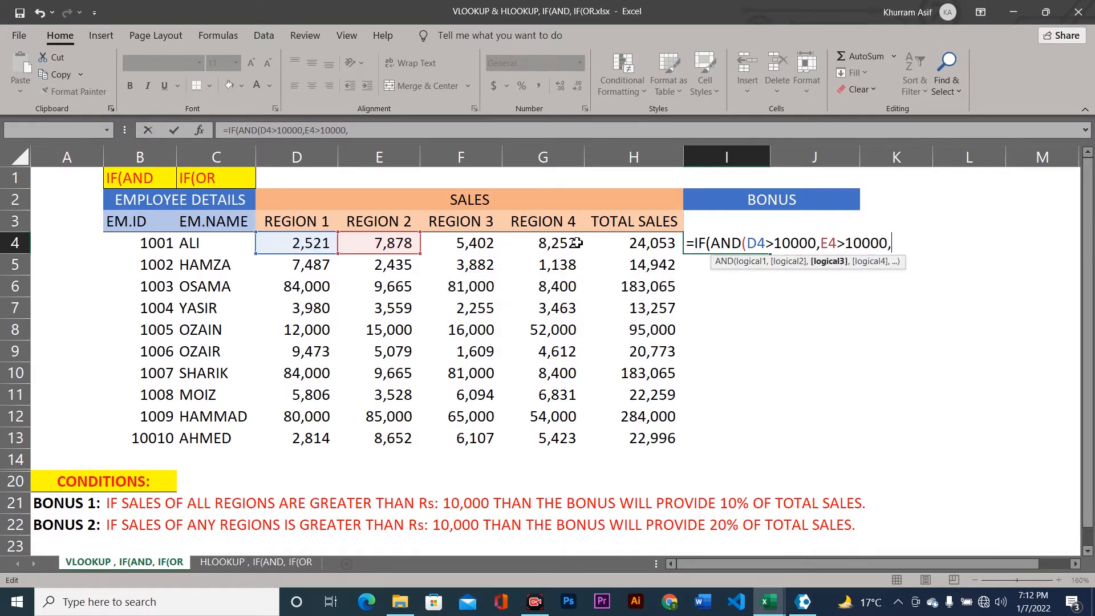
Add the conditions F4>10000 and G4>10000 to the I4 formula and close the AND function
click(465, 244)
text(>)
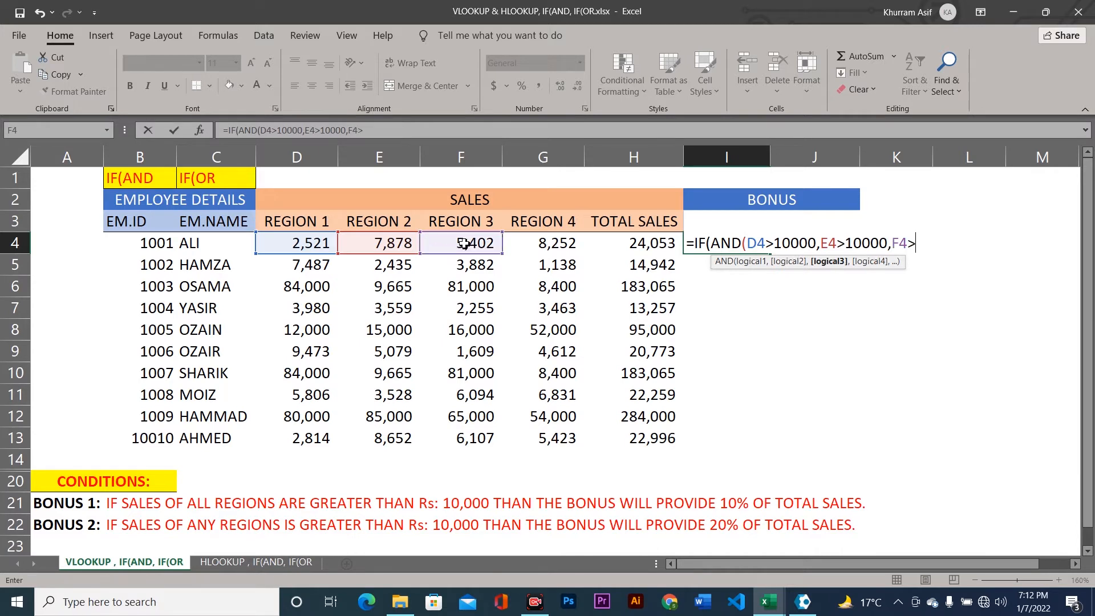
text(10000,)
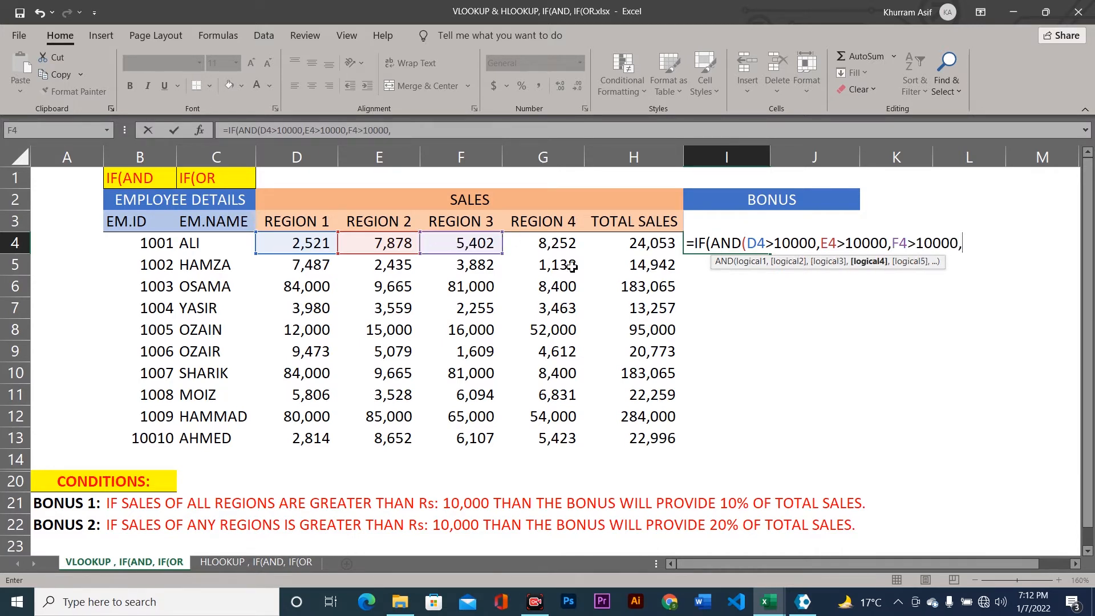
click(543, 242)
text(>10)
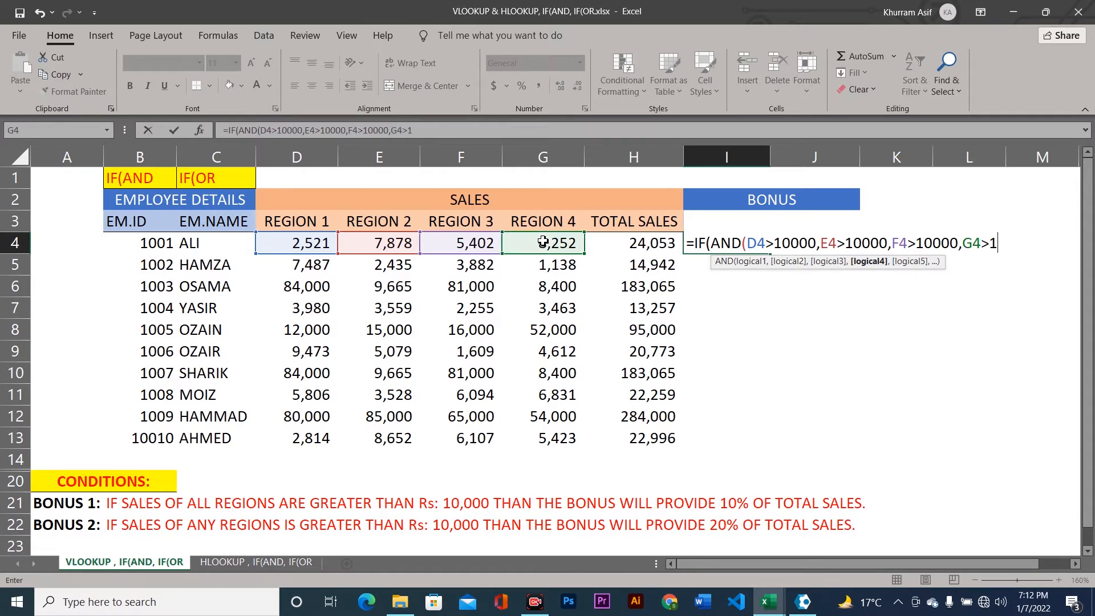
text(000))
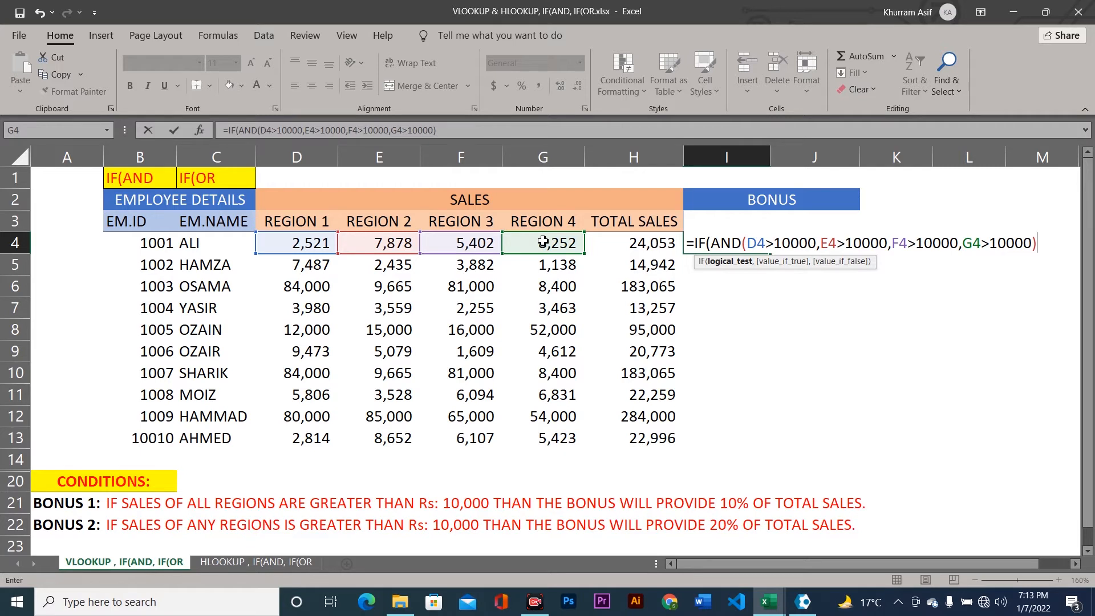
Complete the I4 formula with H4*10% as the true value and "No Bonus" as the false value
text(,)
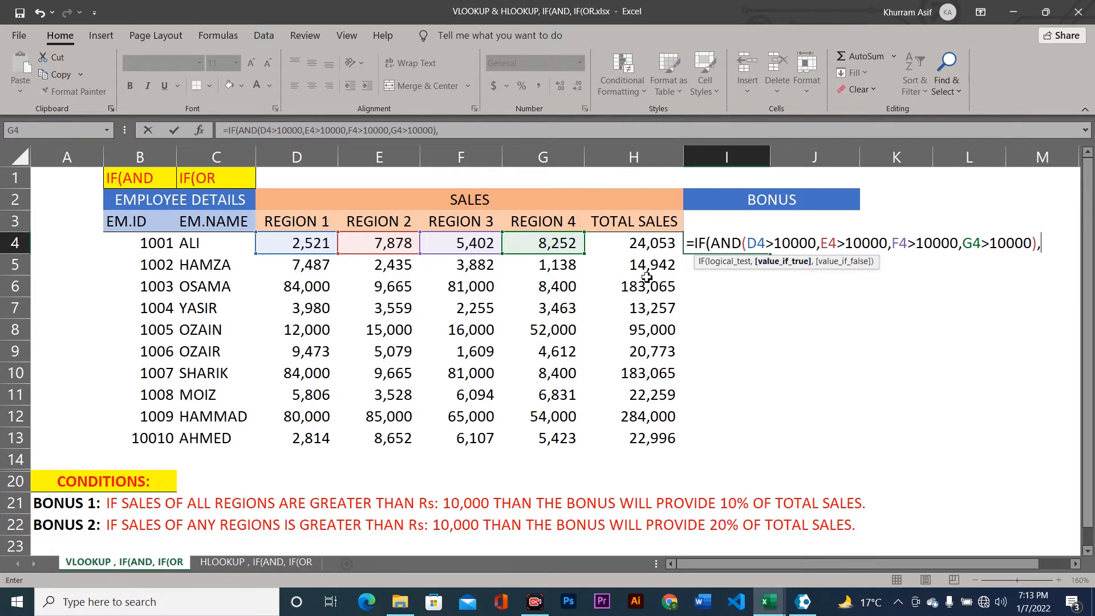
click(624, 242)
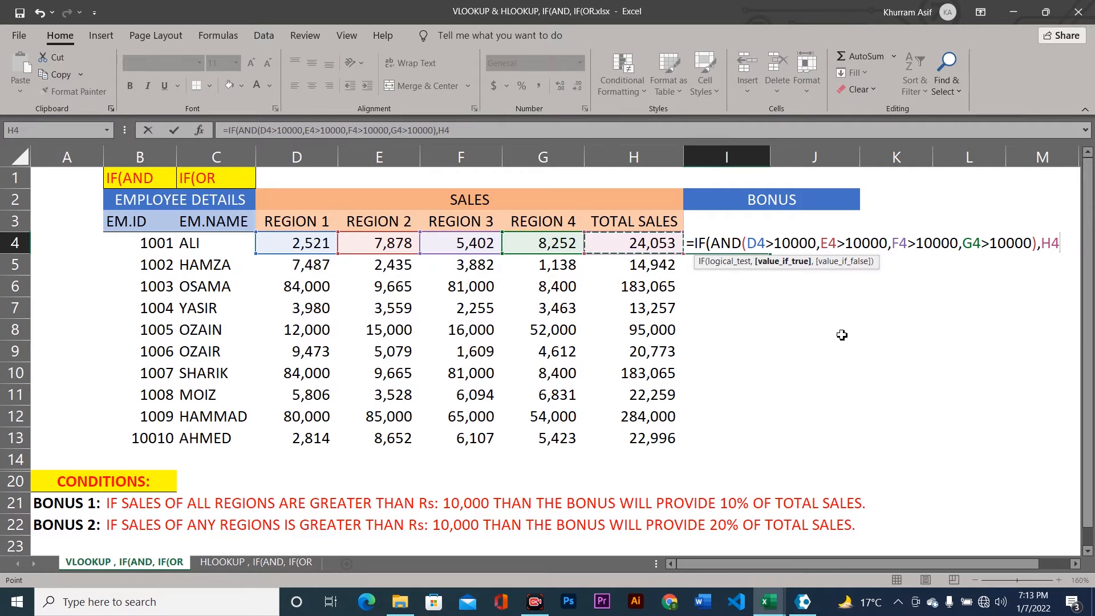
text(*10%)
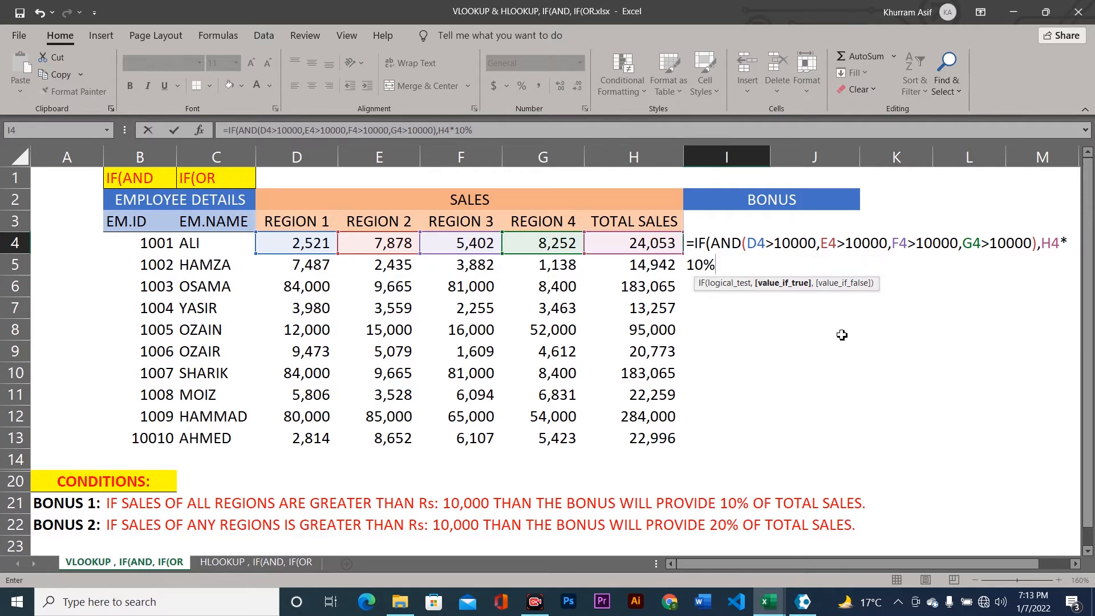
text(,)
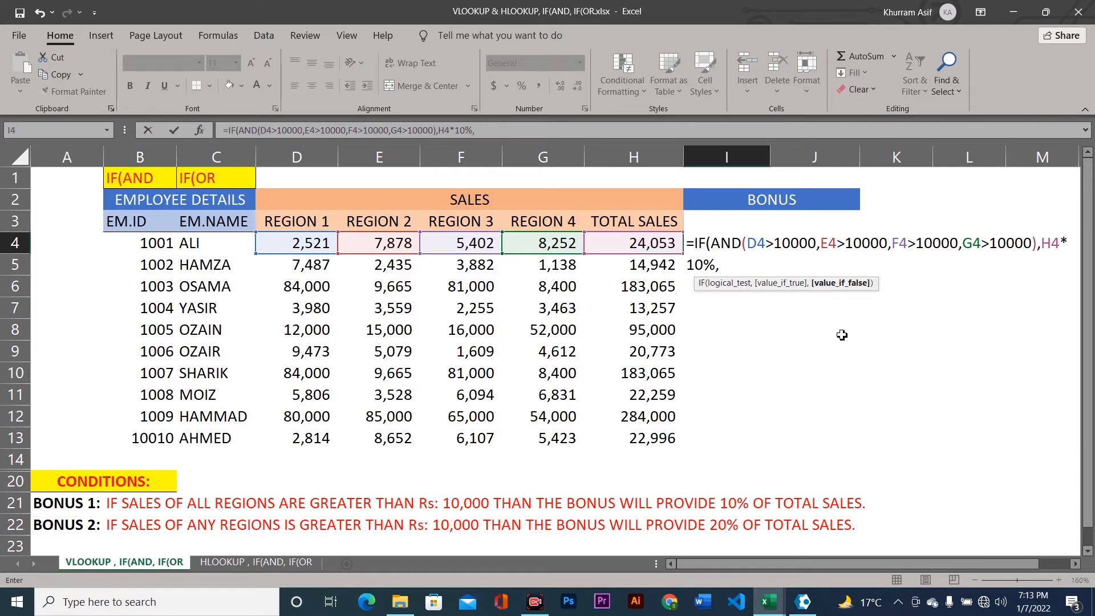
text("No Bonus")
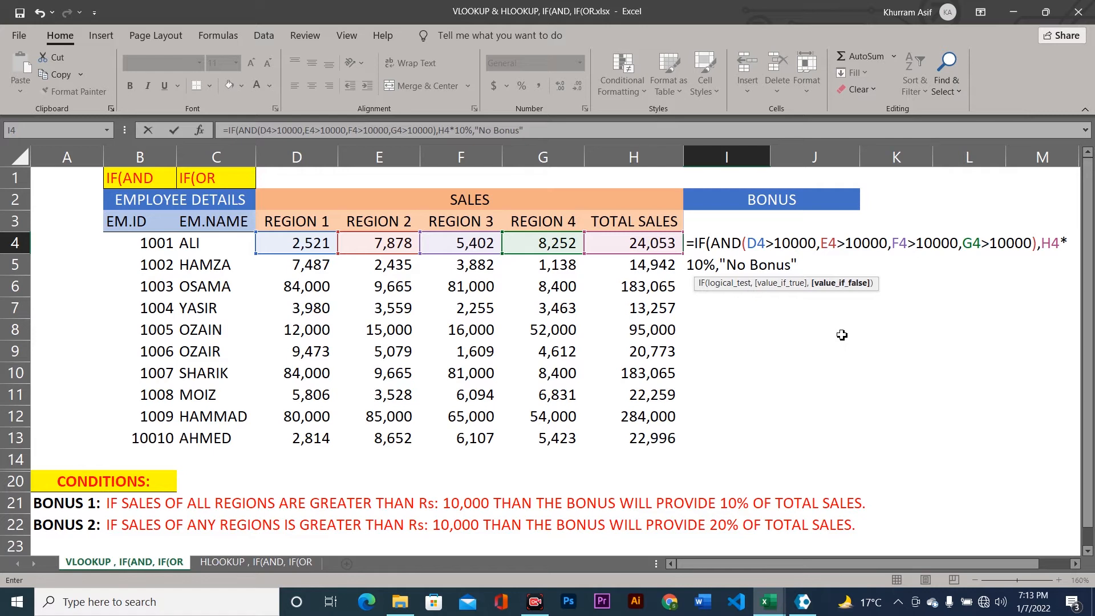
text())
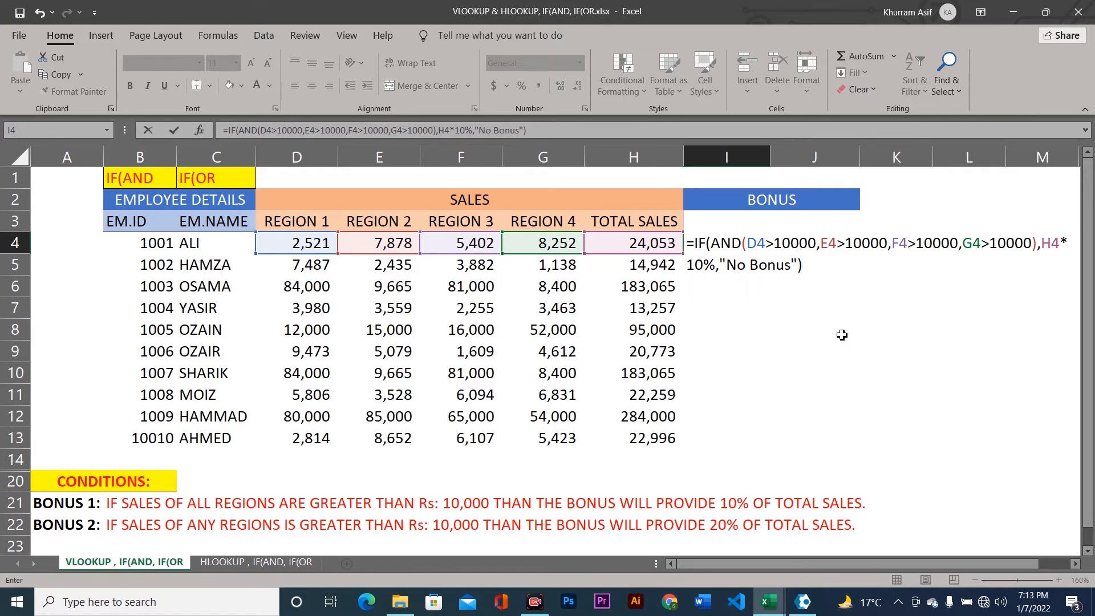
key(Return)
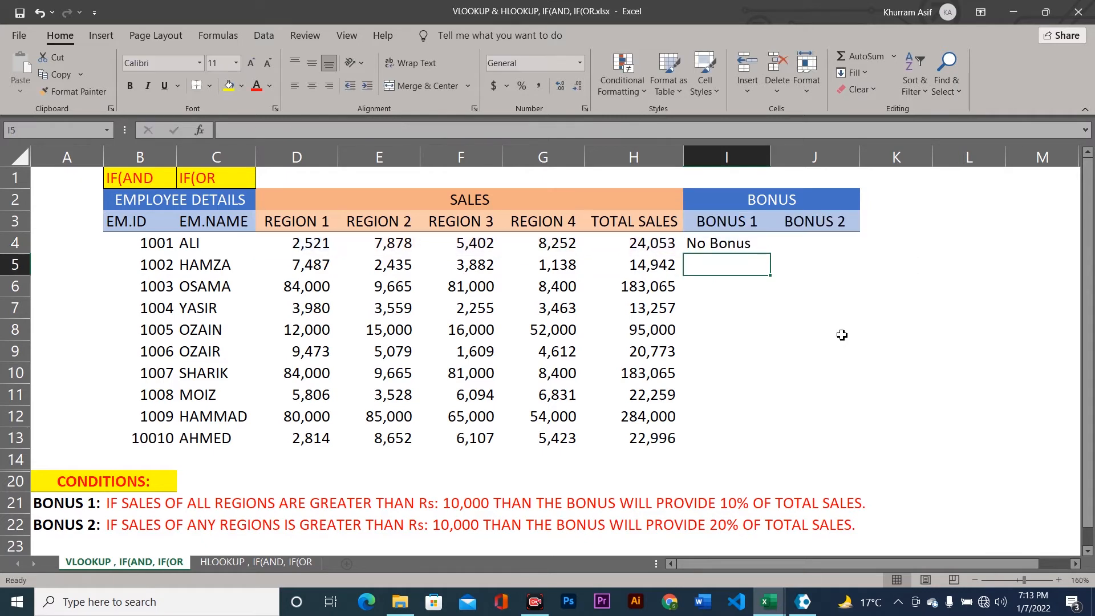
Check I4 against the regional sales in D4:G4 and fill the Bonus 1 formula down to I13
click(762, 244)
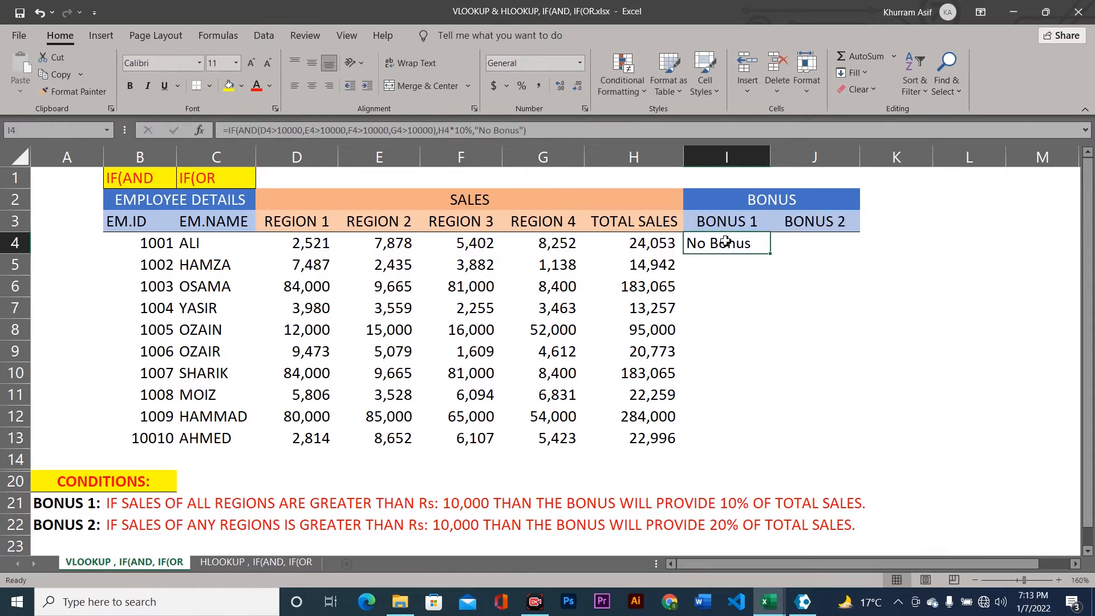
drag(519, 247, 299, 251)
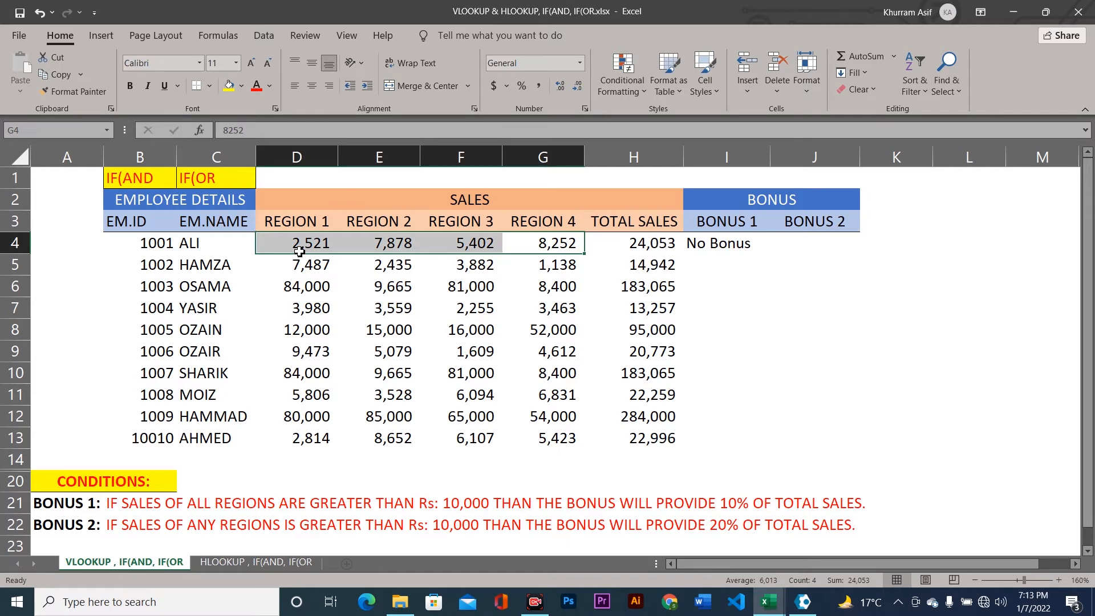
click(756, 247)
drag(769, 253, 771, 450)
Examine the Bonus 1 result in I8 and the regional sales in D8:G8 and D12:G12 against the condition
click(748, 332)
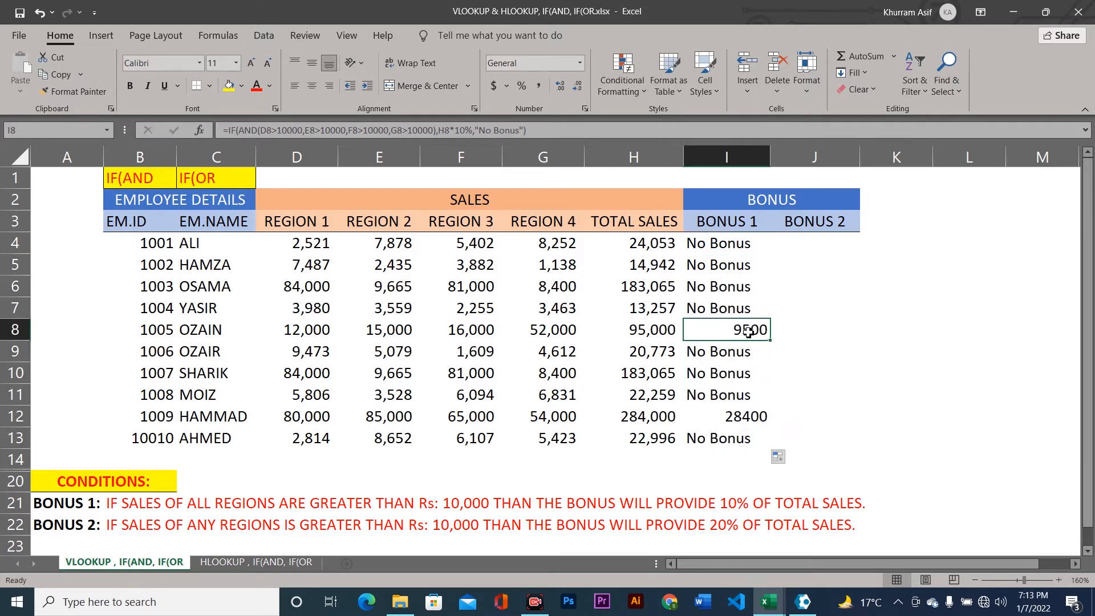
drag(551, 330, 330, 332)
drag(546, 422, 301, 422)
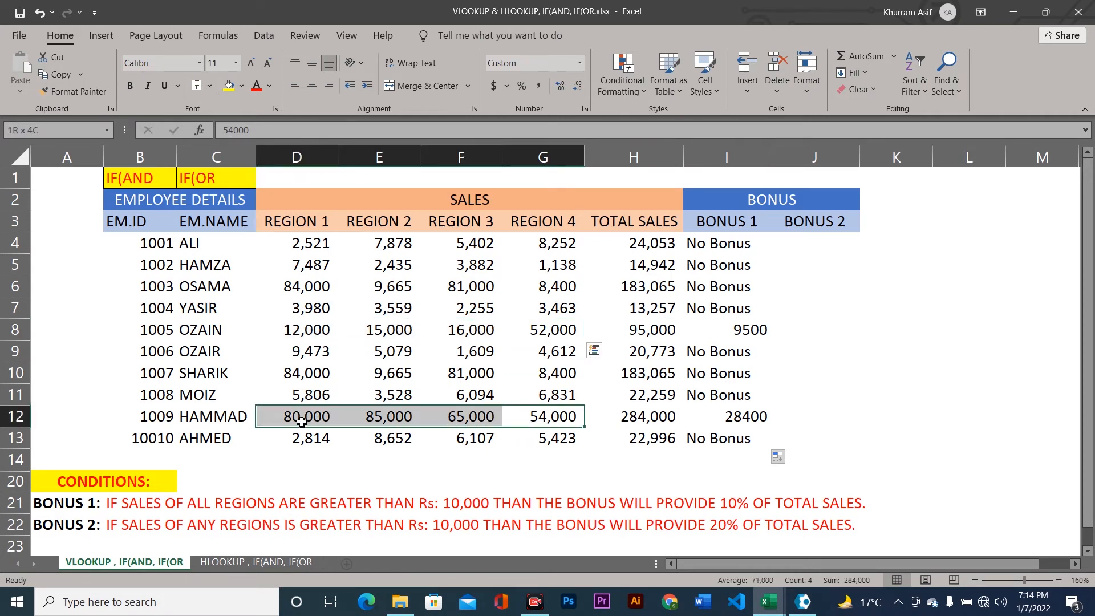
Start an IF formula in J4 with a nested OR function whose first condition is D4>10000
click(832, 245)
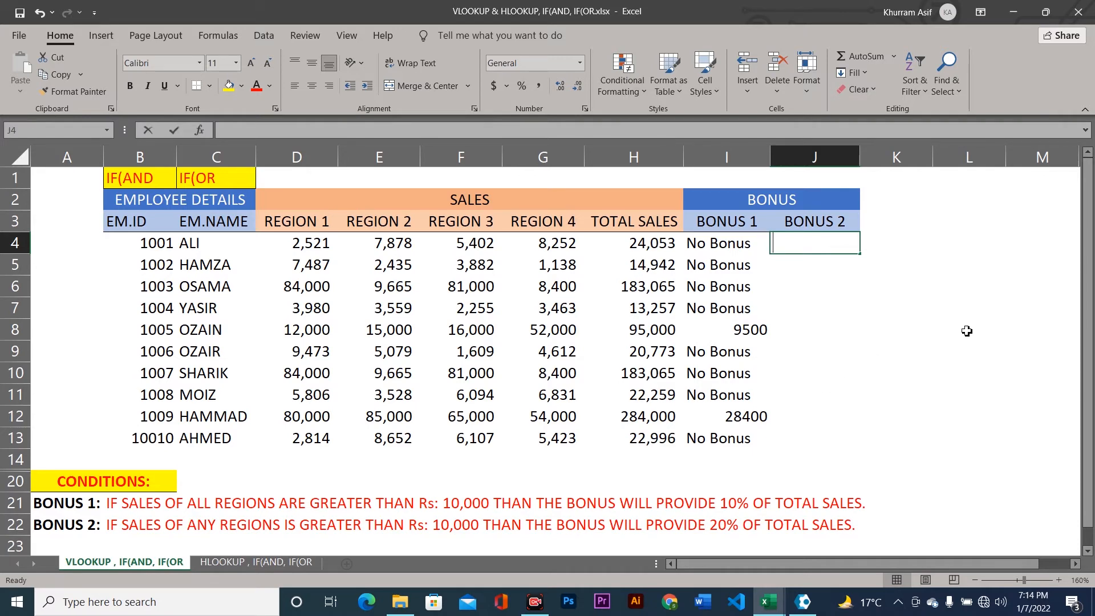
text(=if(or)
key(Tab)
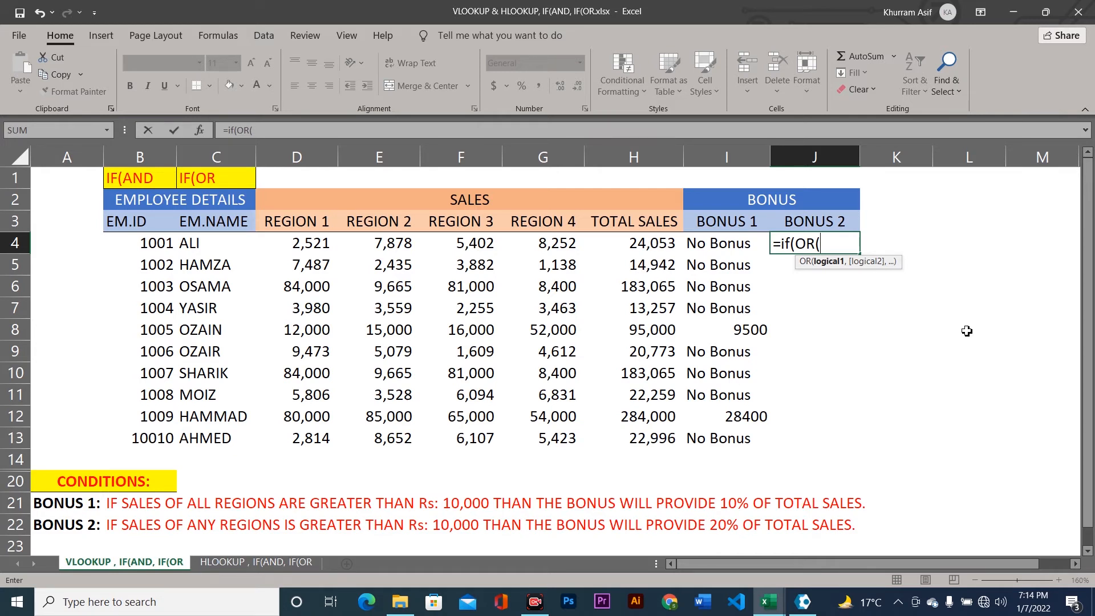
key(Left)
key(Left)
key(Left)
key(Left)
key(Left)
key(Left)
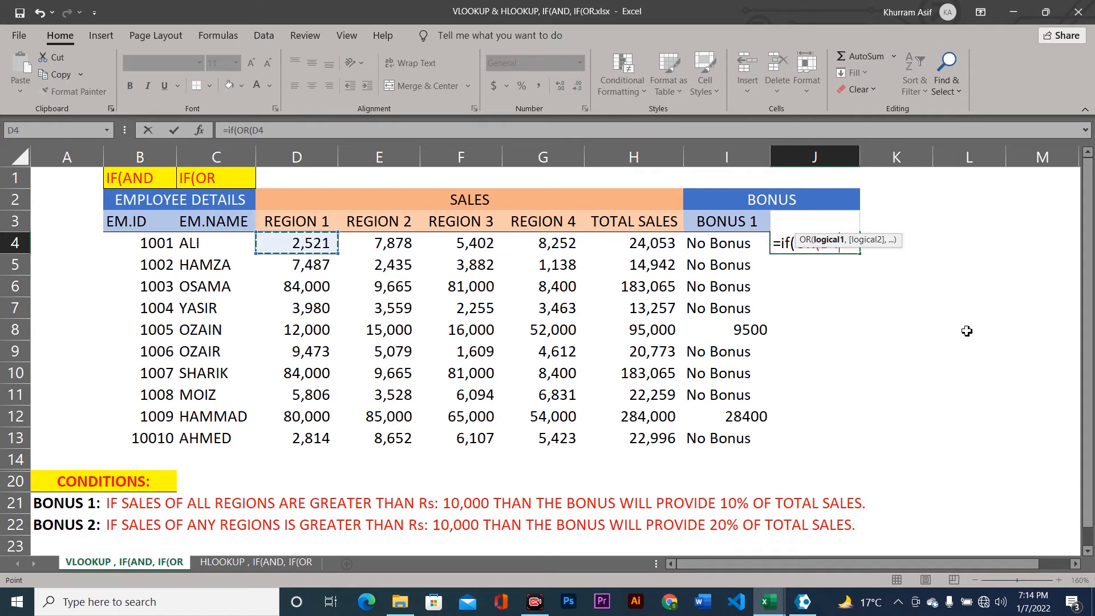
text(>10000)
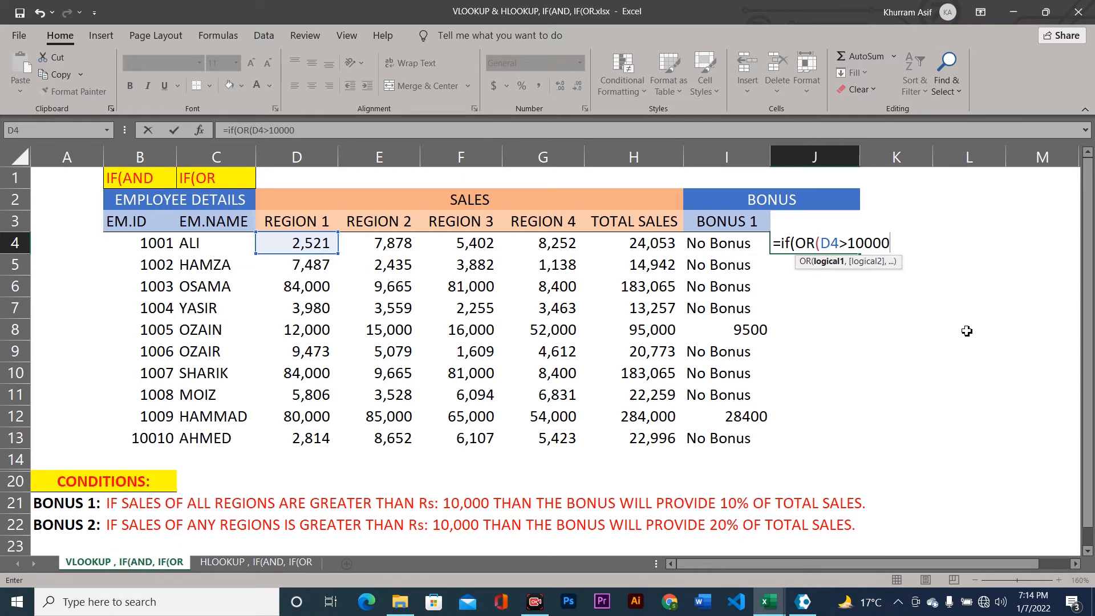
Add the conditions E4>10000 and F4>10000 to the OR function in the J4 formula
text(,)
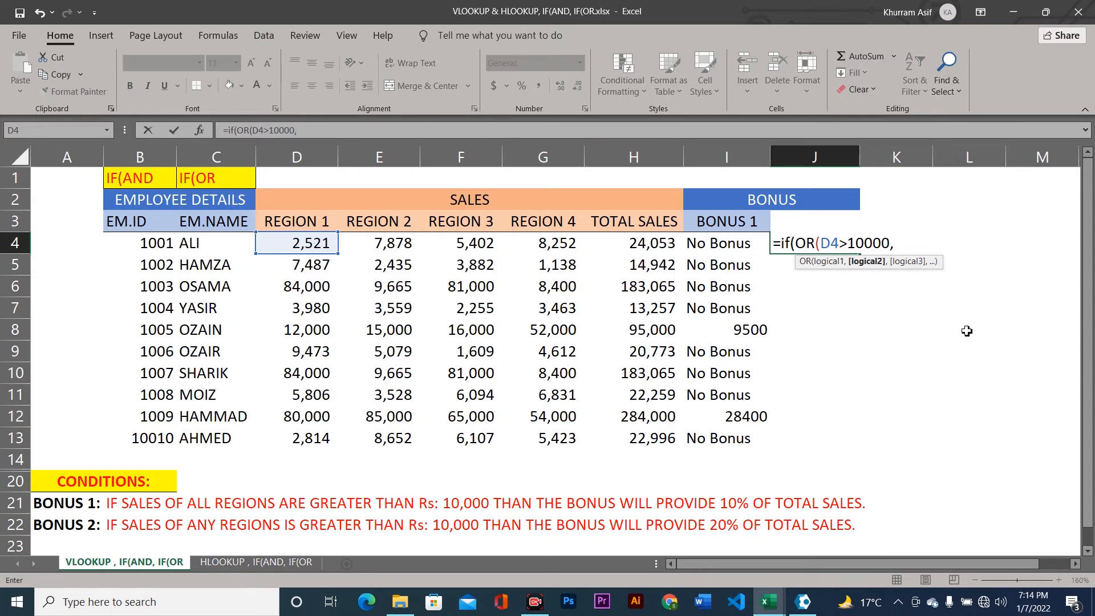
click(374, 244)
text(>10000)
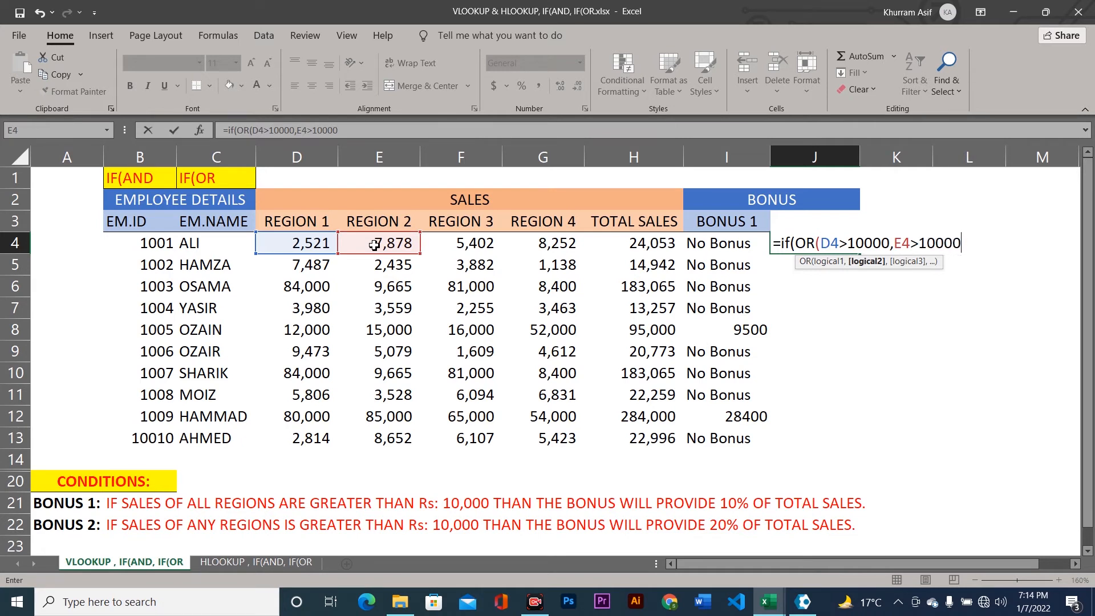
text(,)
key(Left)
key(Left)
key(Left)
key(Left)
text(>10000)
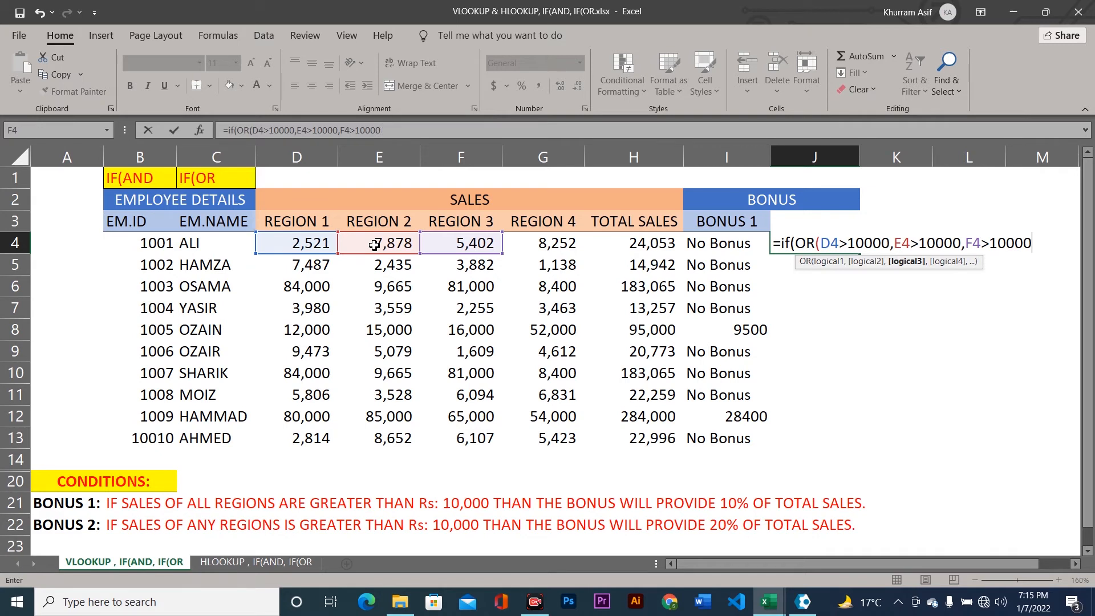
Add G4>10000 as the last condition in the J4 formula and close the OR function
text(,)
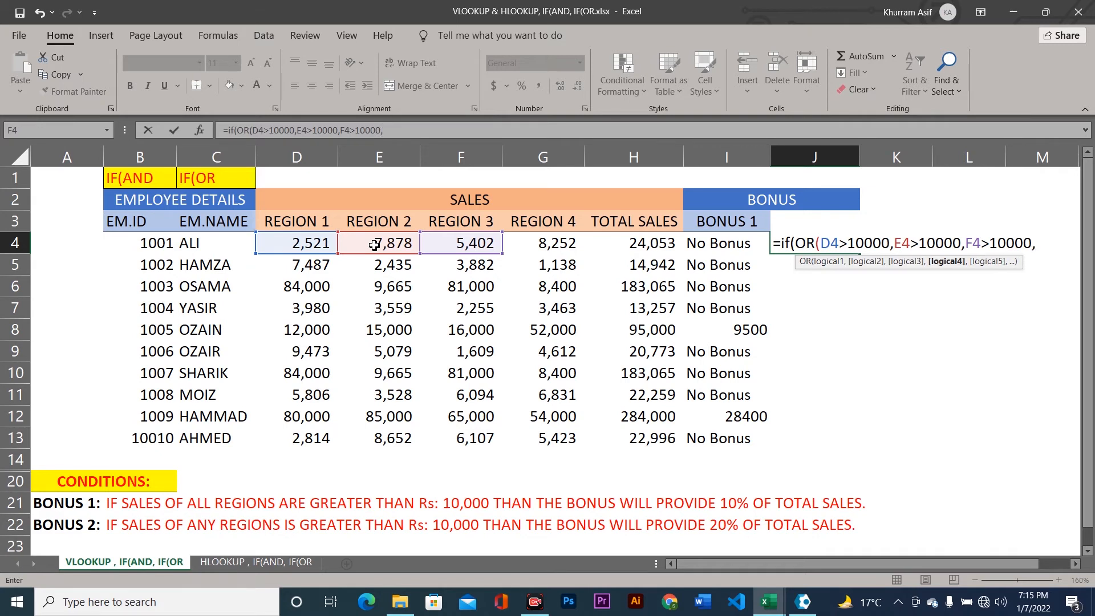
click(538, 238)
text(>10000)
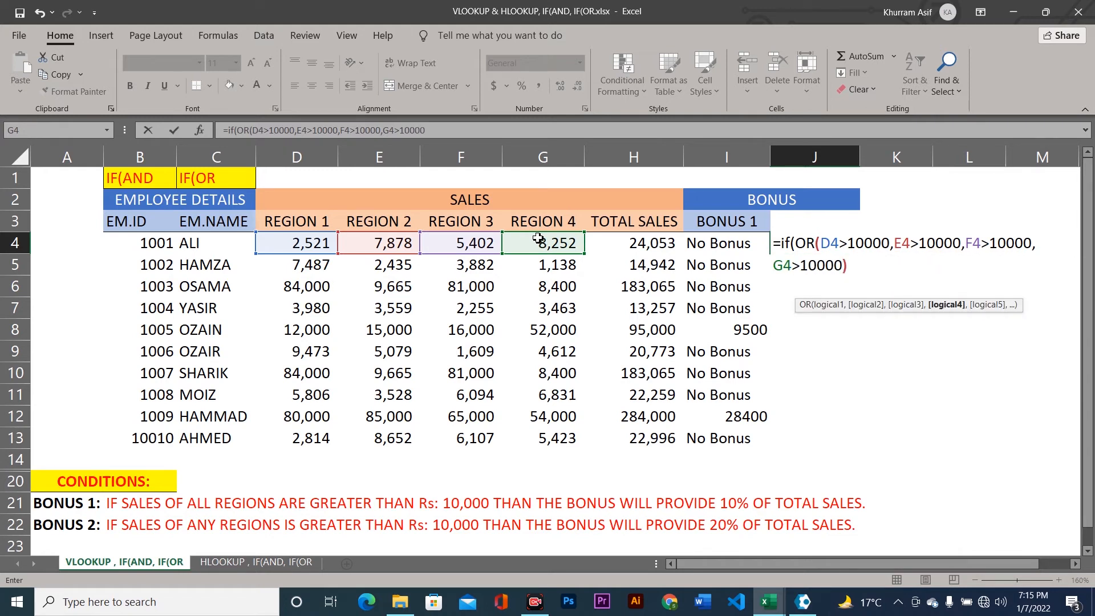
text(),)
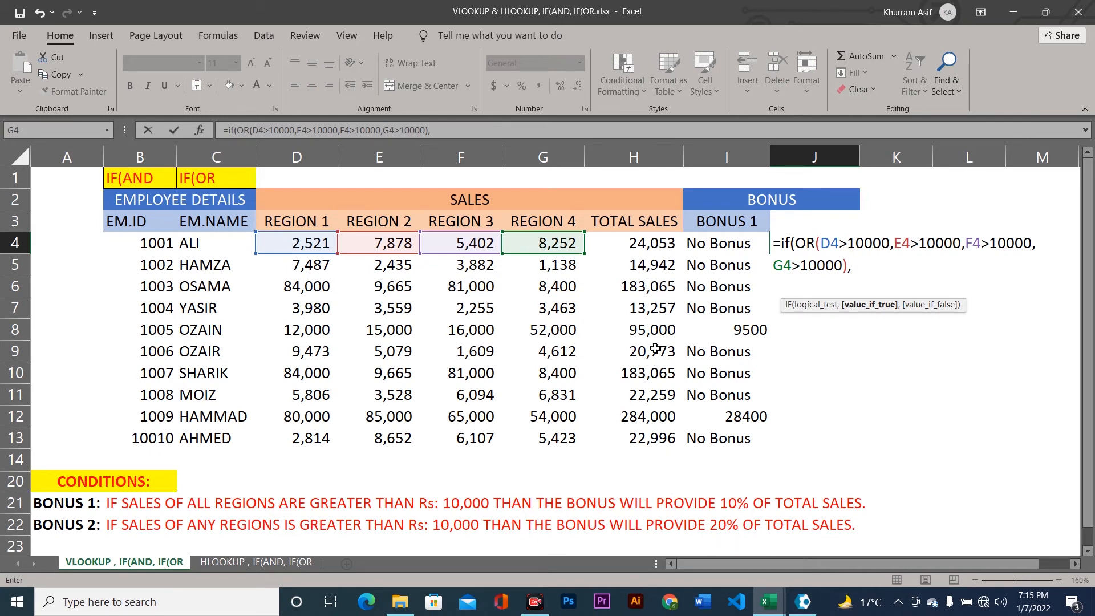
Complete the J4 formula with H4*20% as the true value and "No Bonus" as the false value
click(613, 246)
text(*50)
key(BackSpace)
key(BackSpace)
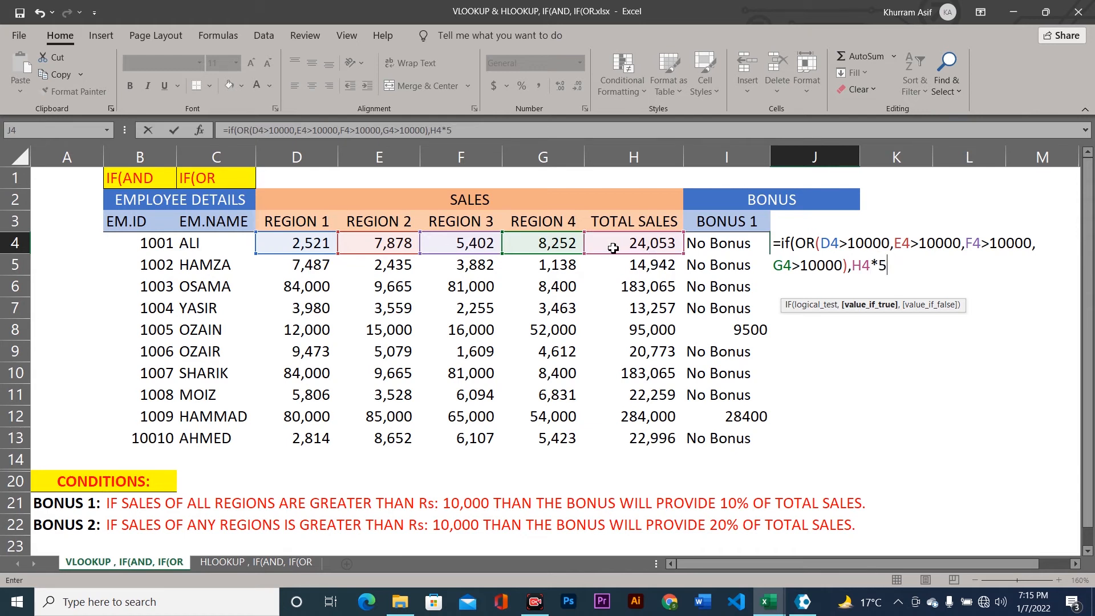
text(20%,"No Bonus"))
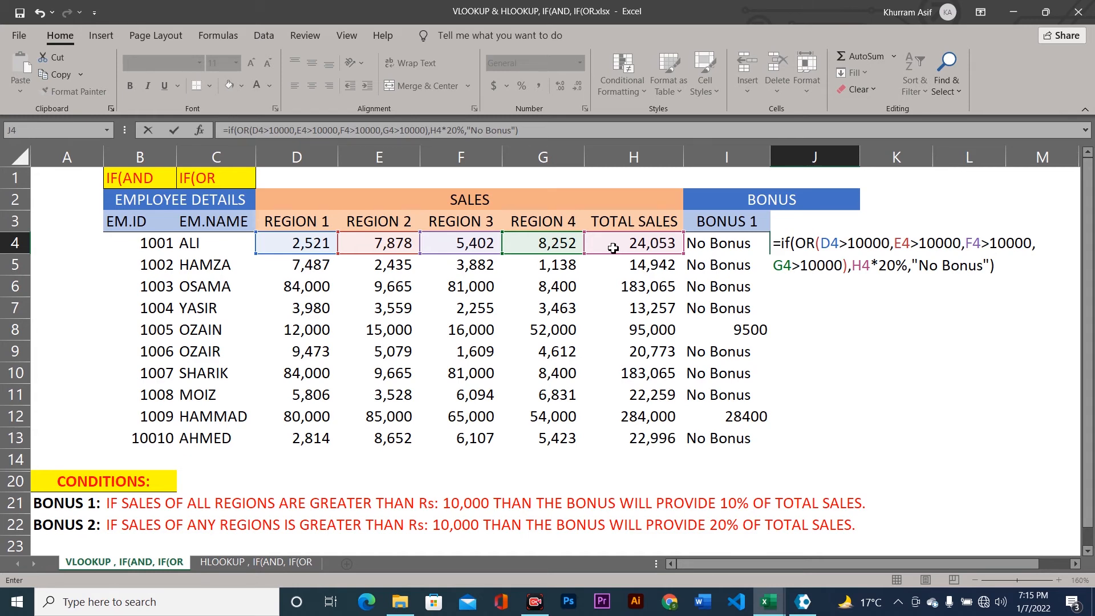
key(Return)
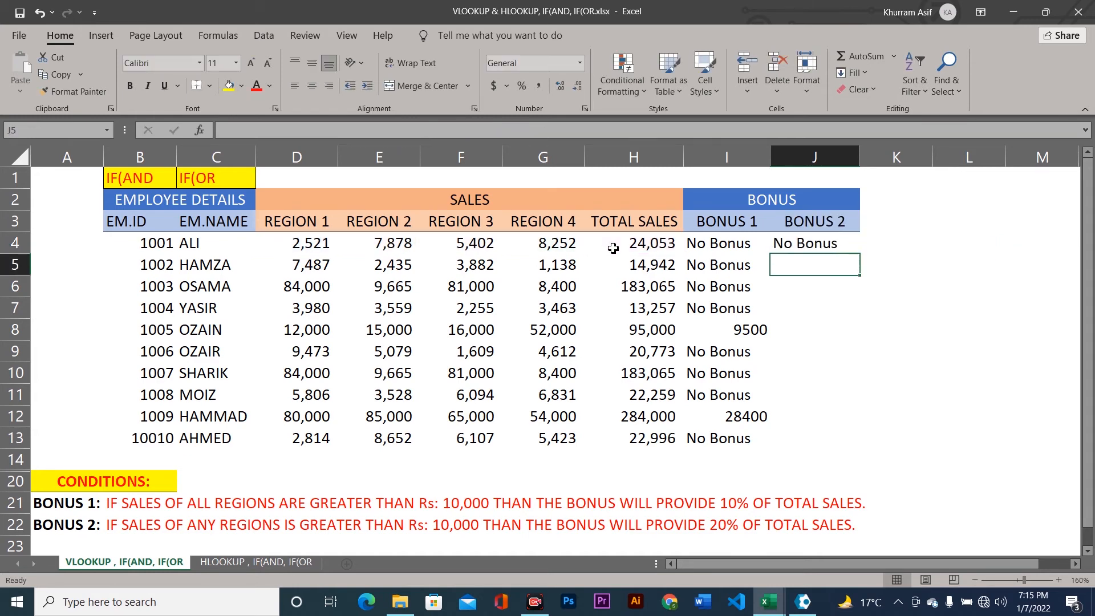
Fill the Bonus 2 formula from J4 down to J13
click(850, 244)
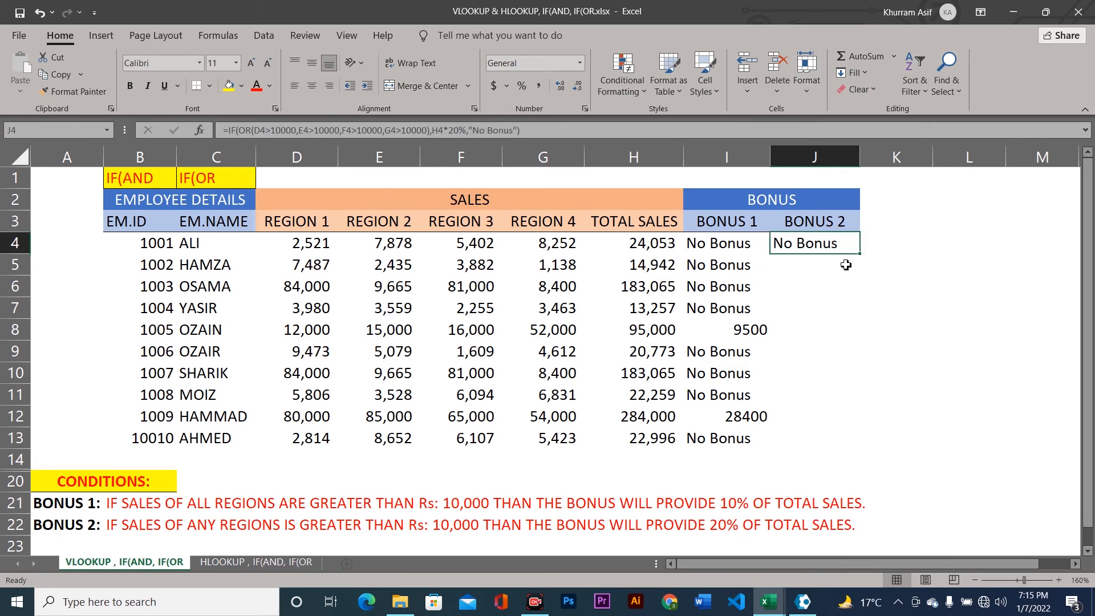
drag(860, 254, 861, 450)
click(949, 328)
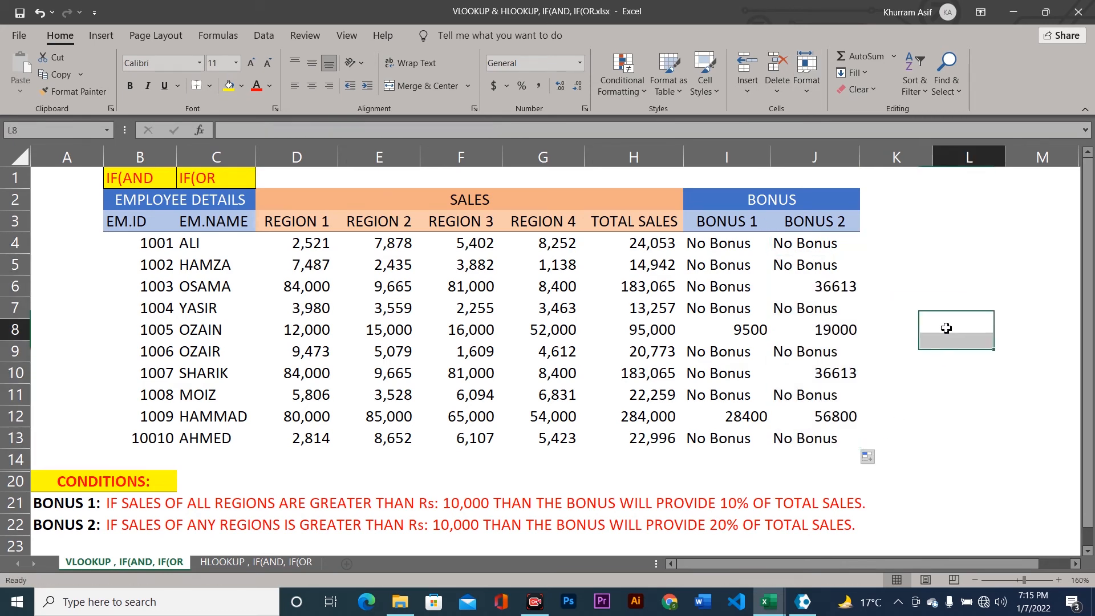
Examine the Bonus 2 results in J4:J6 against the regional sales in rows 4 to 6 and the any-region condition
click(816, 248)
click(228, 250)
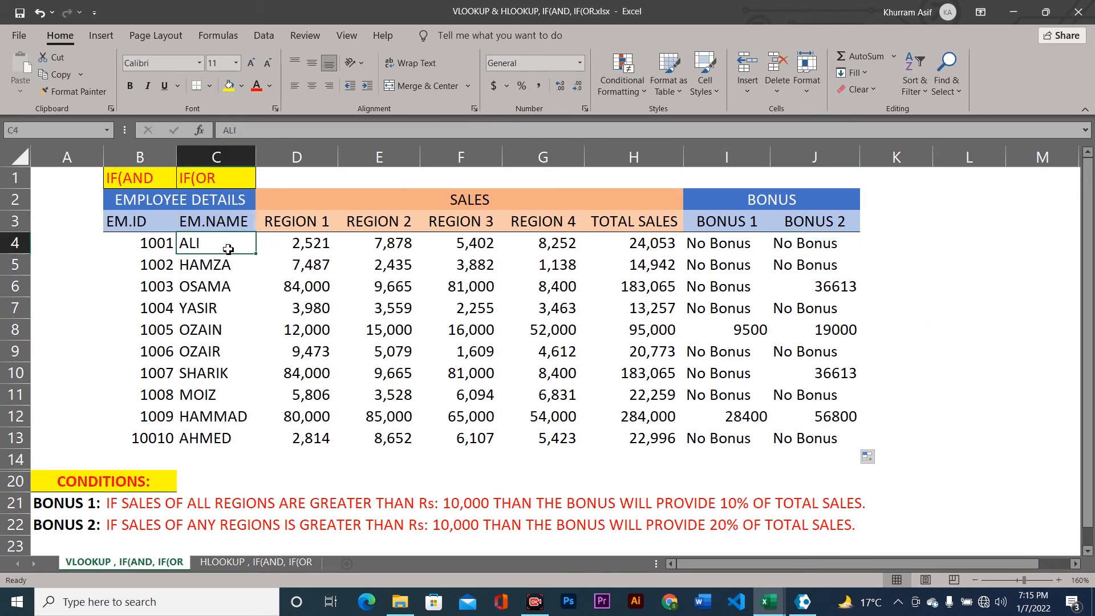
click(227, 267)
drag(310, 268, 533, 264)
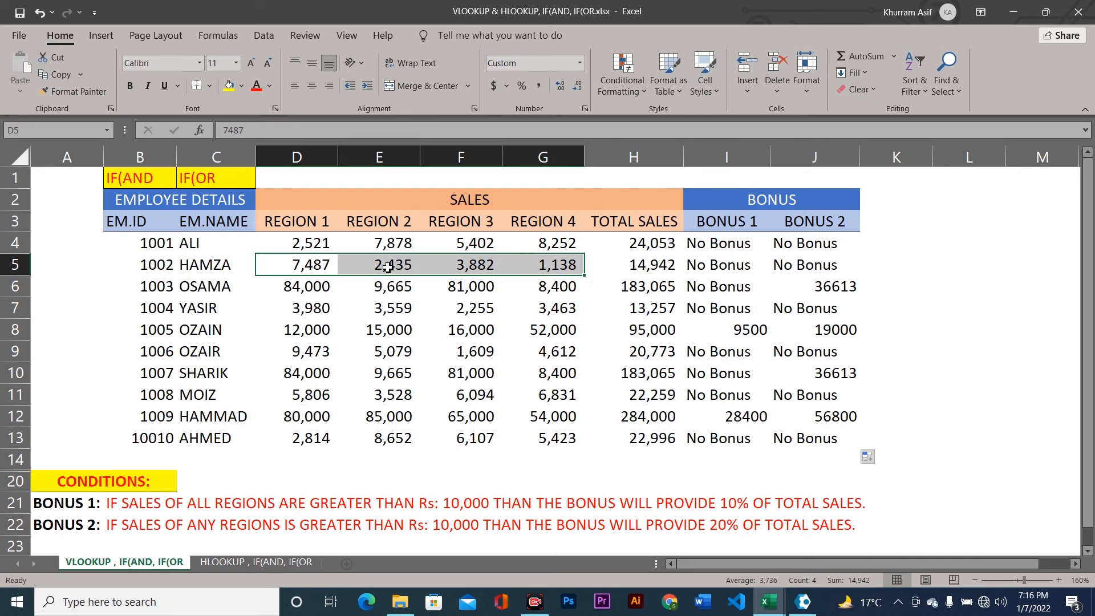
click(832, 263)
click(821, 283)
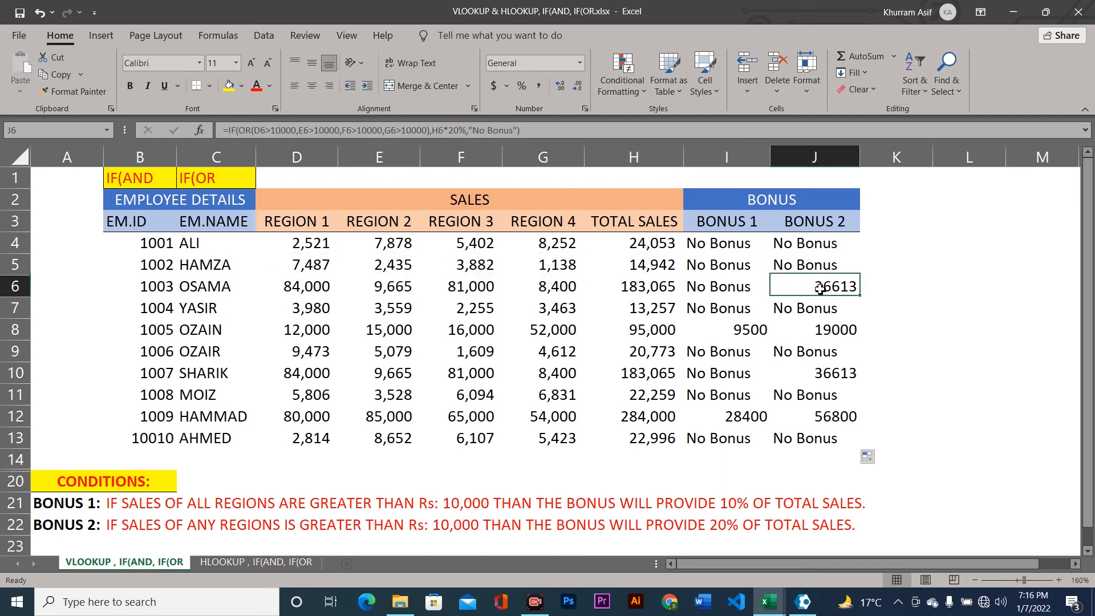
click(298, 290)
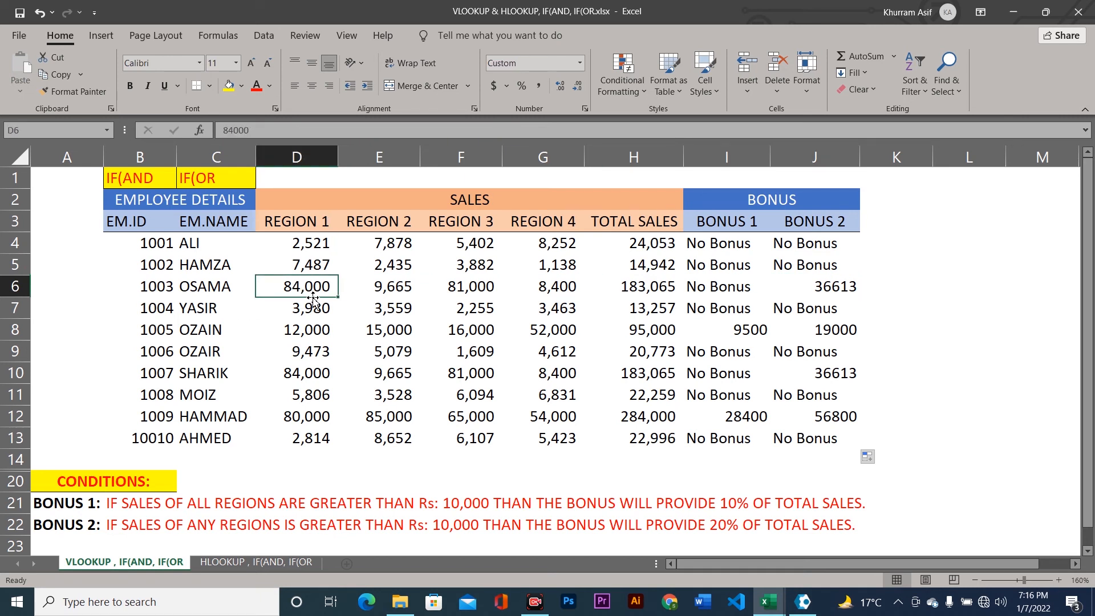
click(377, 288)
click(475, 288)
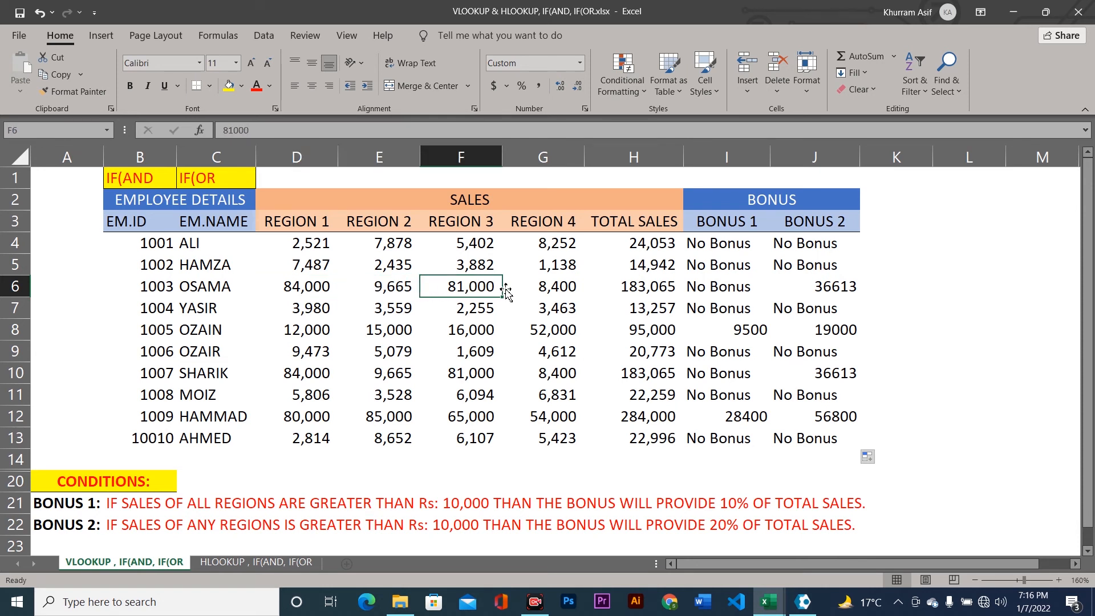
click(575, 288)
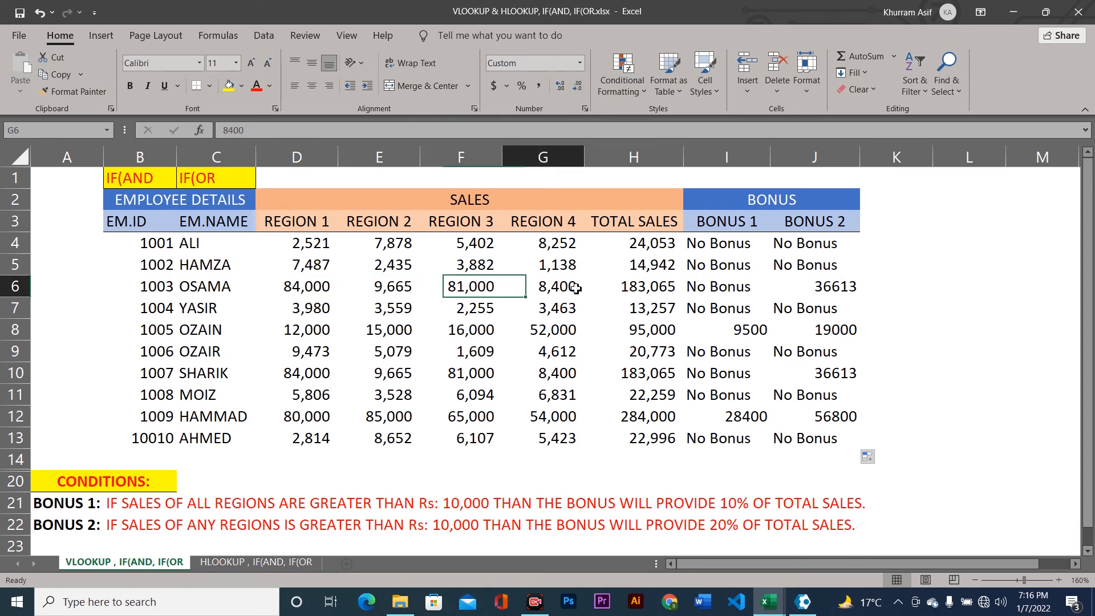
click(293, 300)
click(481, 287)
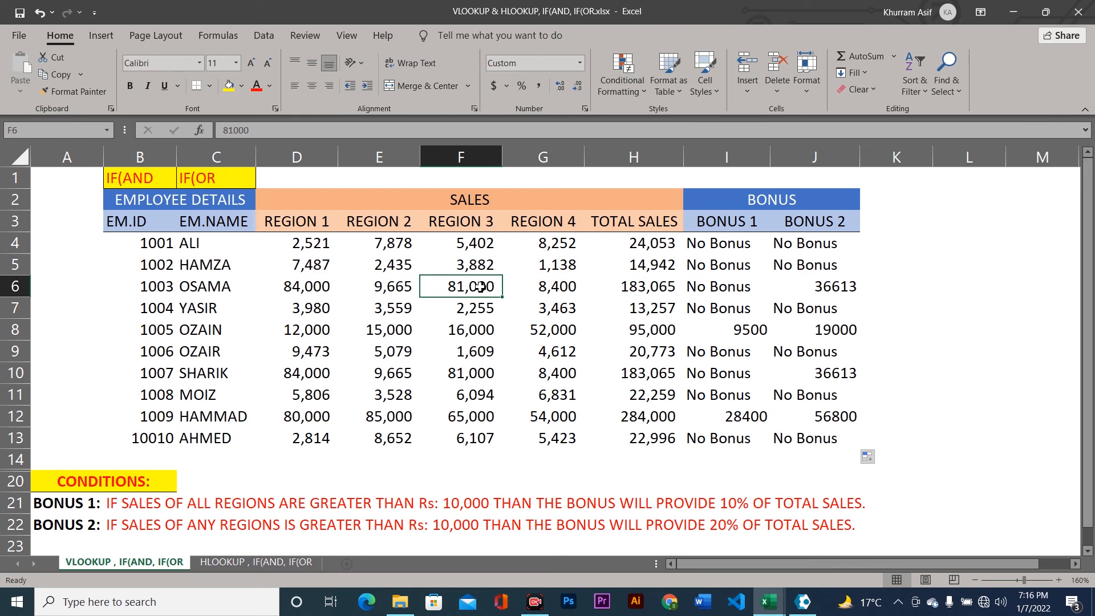
Format the Bonus 2 amount in J6 with a thousands separator and no decimal places
click(804, 288)
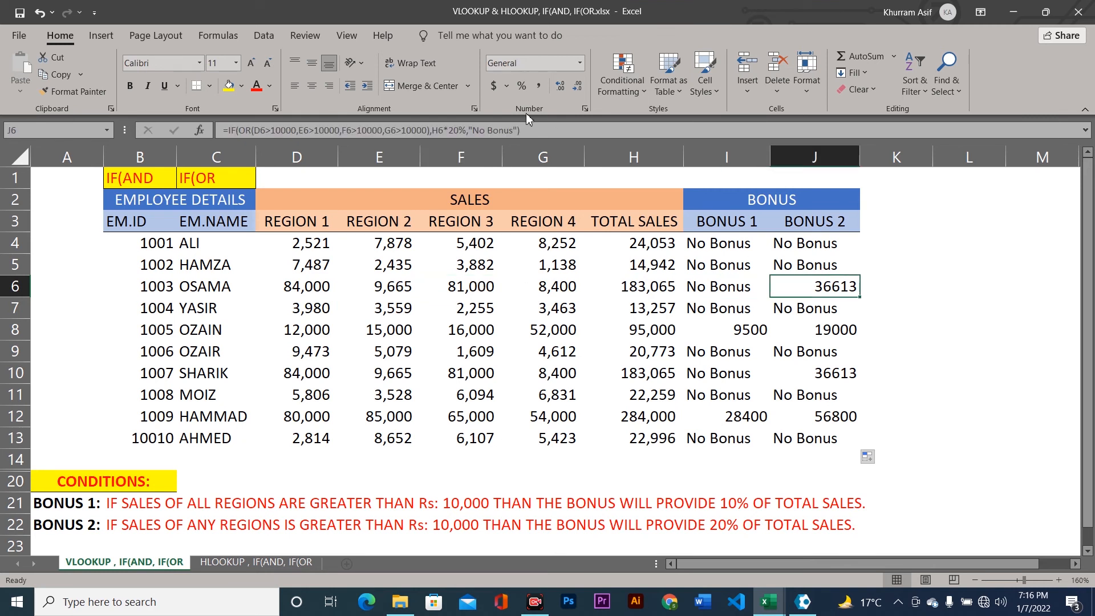
click(538, 87)
click(578, 90)
click(579, 91)
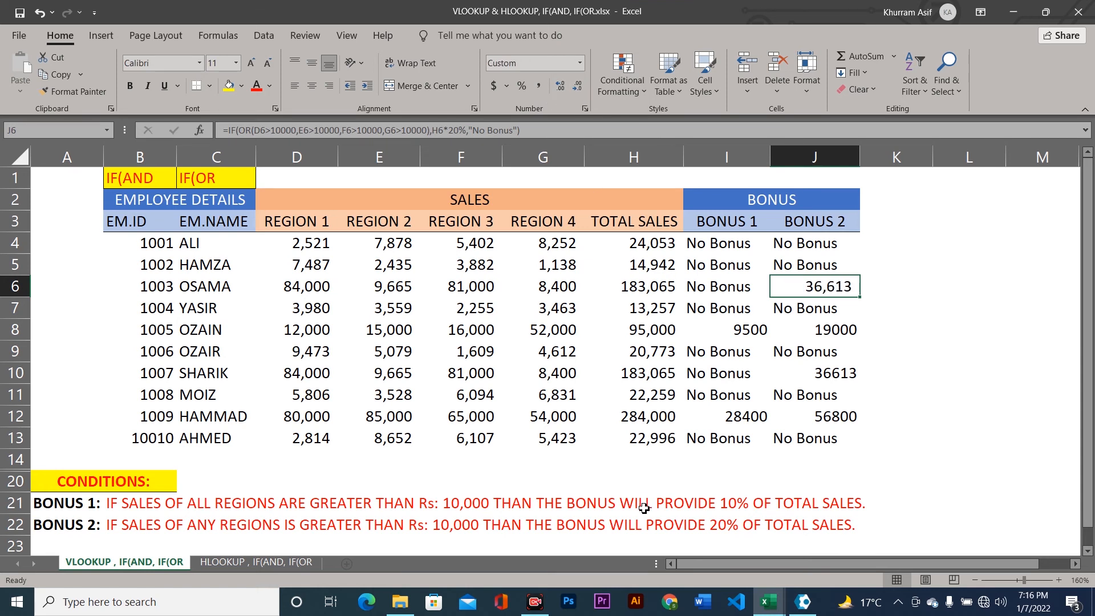